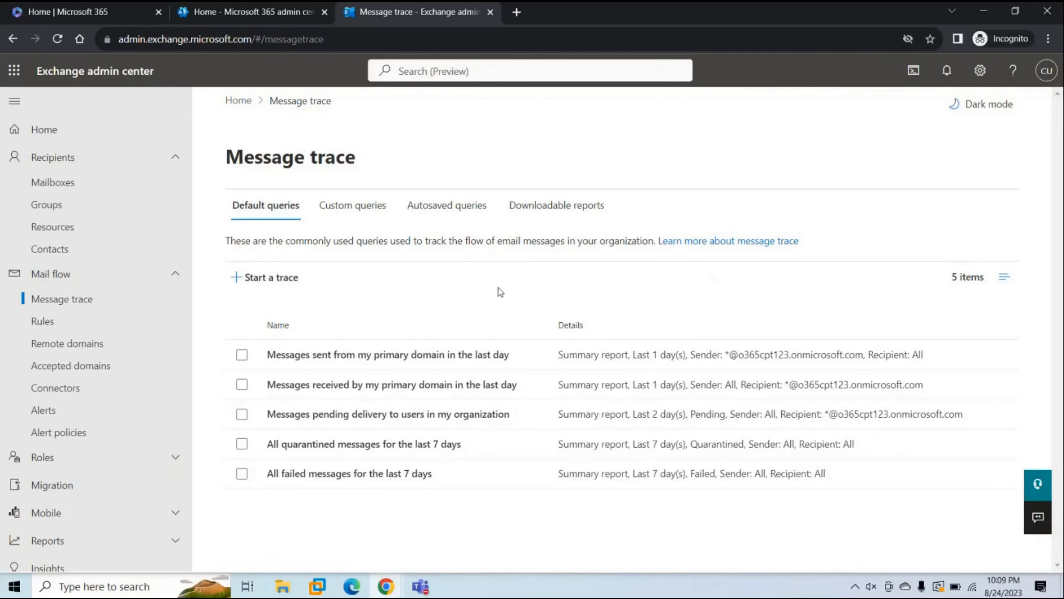
Glance at the Microsoft 365 admin center, then return to the Exchange message trace page
{"action": "left_click", "coordinate": [254, 13]}
{"action": "scroll", "coordinate": [113, 360], "scroll_direction": "down", "scroll_amount": 5}
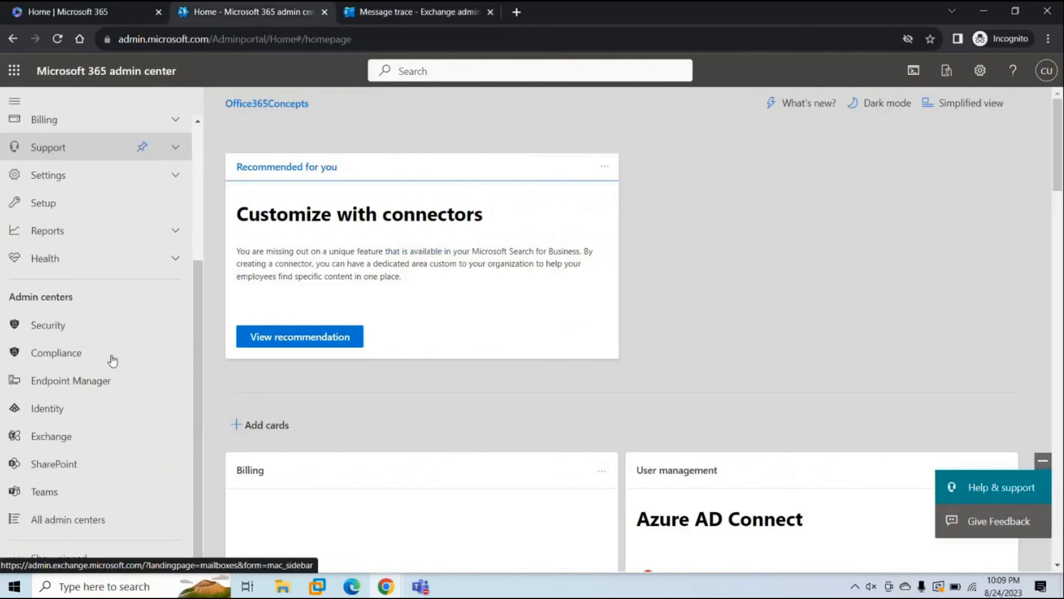
{"action": "left_click", "coordinate": [398, 19]}
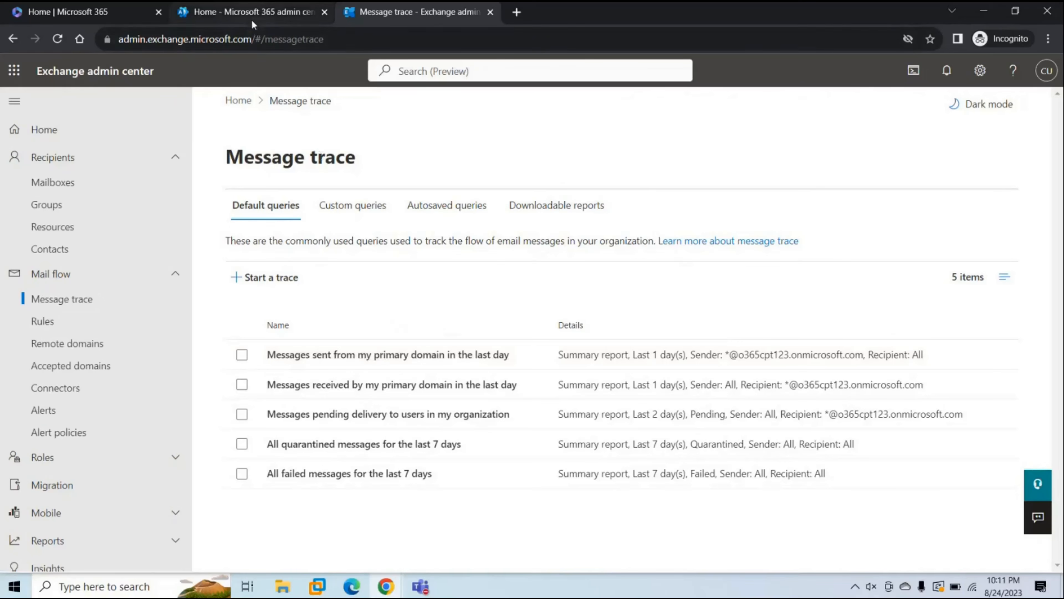
Back in the Microsoft 365 admin center, open Settings > Domains to list the organization's domains
{"action": "left_click", "coordinate": [247, 12]}
{"action": "scroll", "coordinate": [112, 245], "scroll_direction": "up", "scroll_amount": 5}
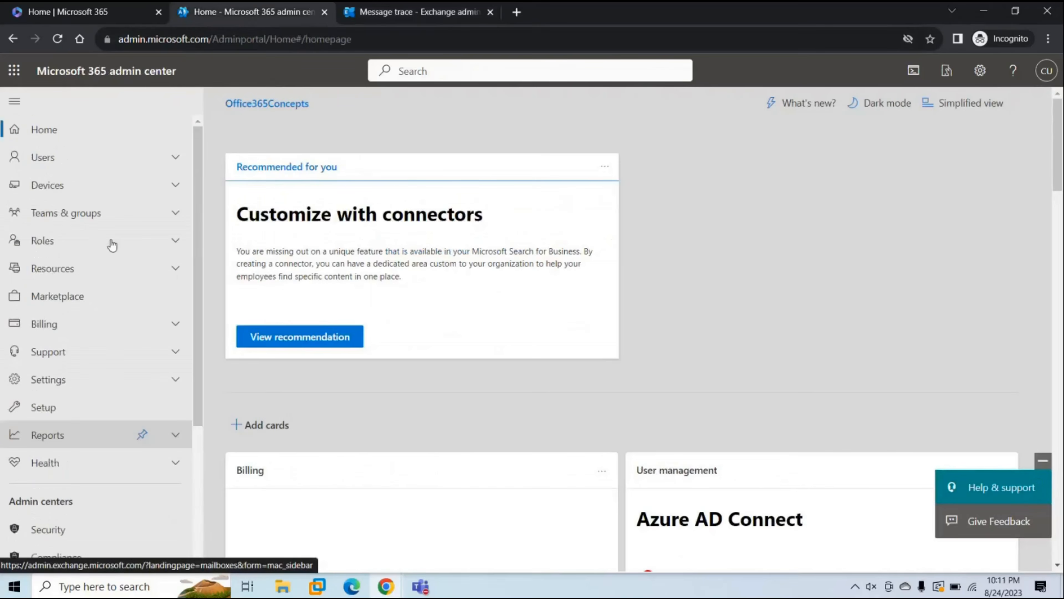
{"action": "left_click", "coordinate": [69, 384]}
{"action": "left_click", "coordinate": [76, 407]}
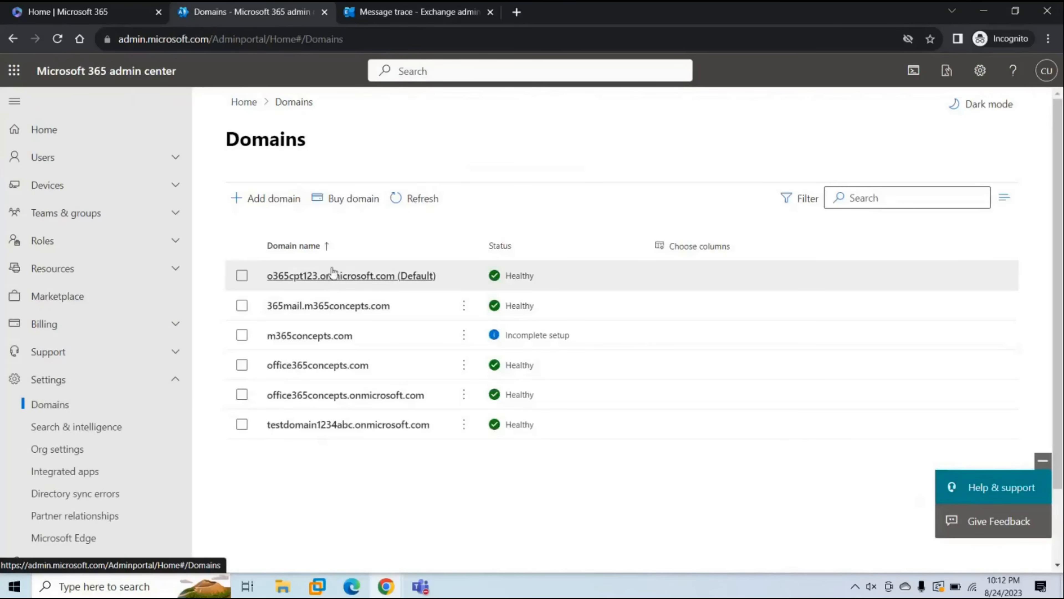
Run the last-day default traces for mail sent from and received by o365cpt123.onmicrosoft.com
{"action": "left_click", "coordinate": [425, 15]}
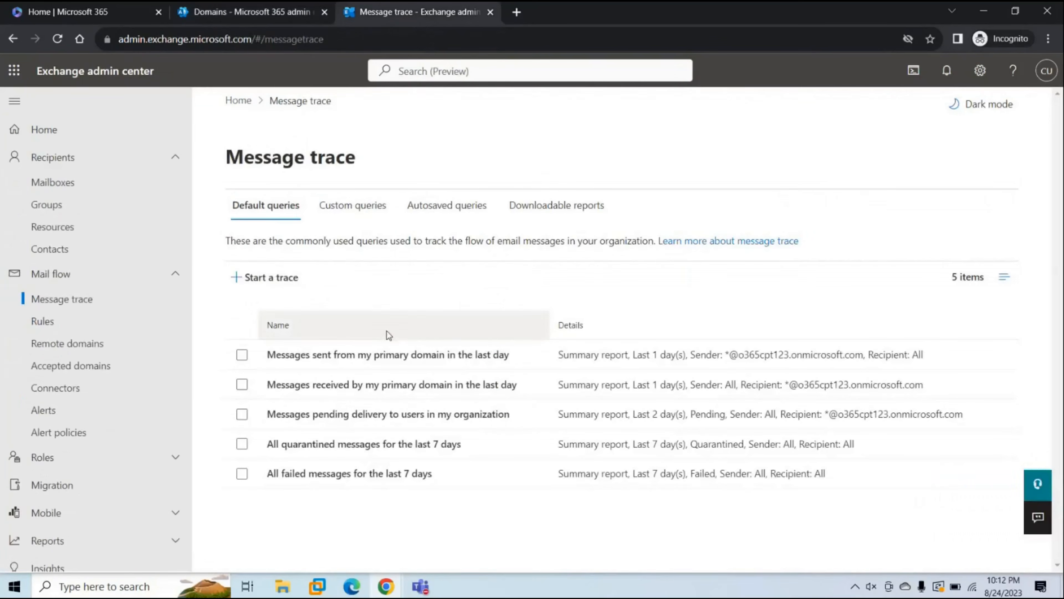
{"action": "left_click", "coordinate": [377, 354]}
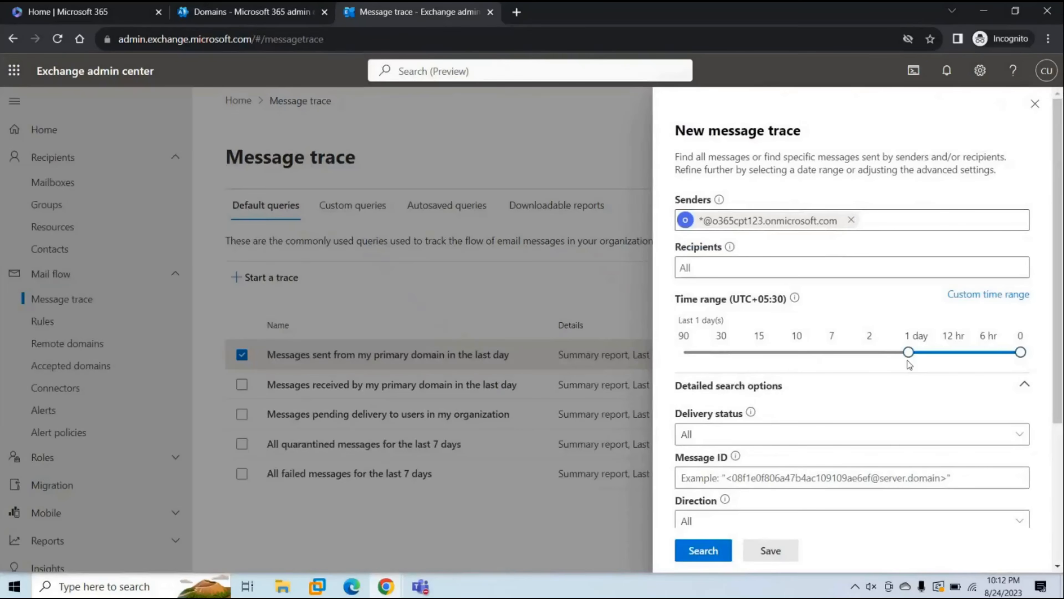
{"action": "left_click", "coordinate": [699, 549]}
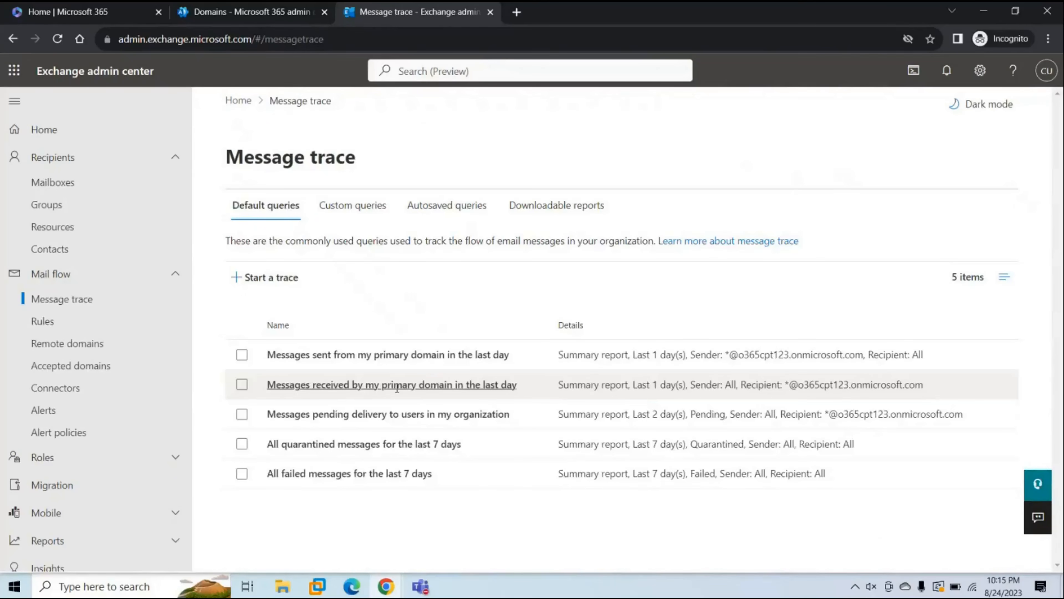
{"action": "left_click", "coordinate": [397, 386]}
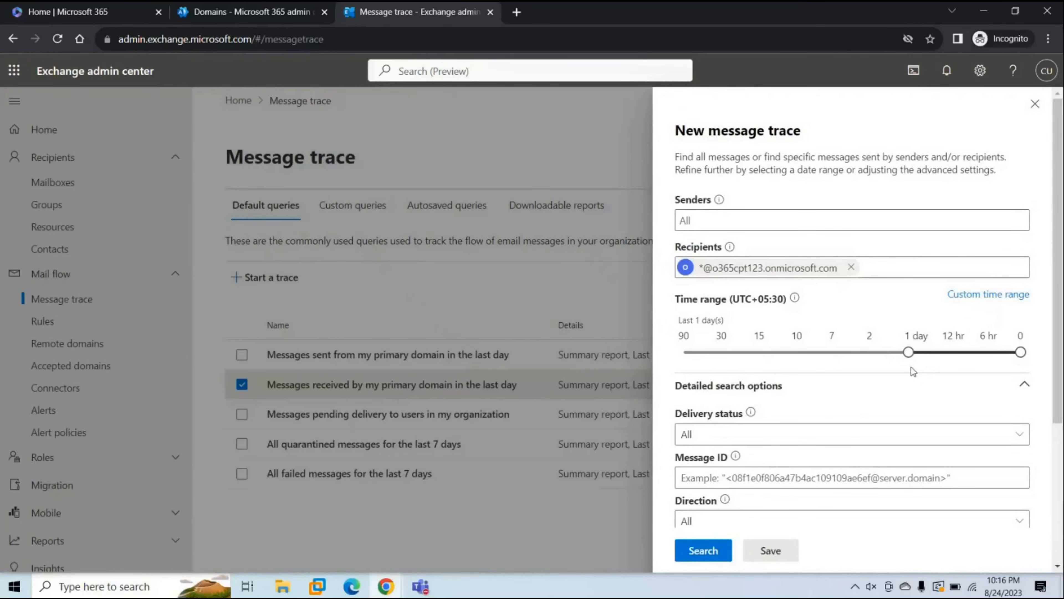
{"action": "left_click", "coordinate": [719, 550]}
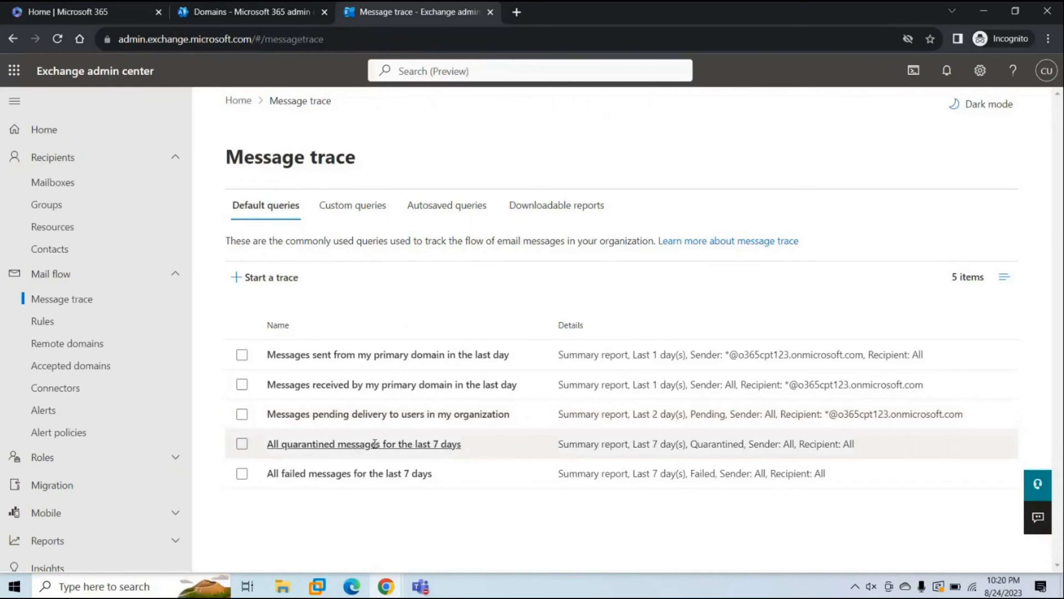
{"action": "left_click", "coordinate": [375, 443]}
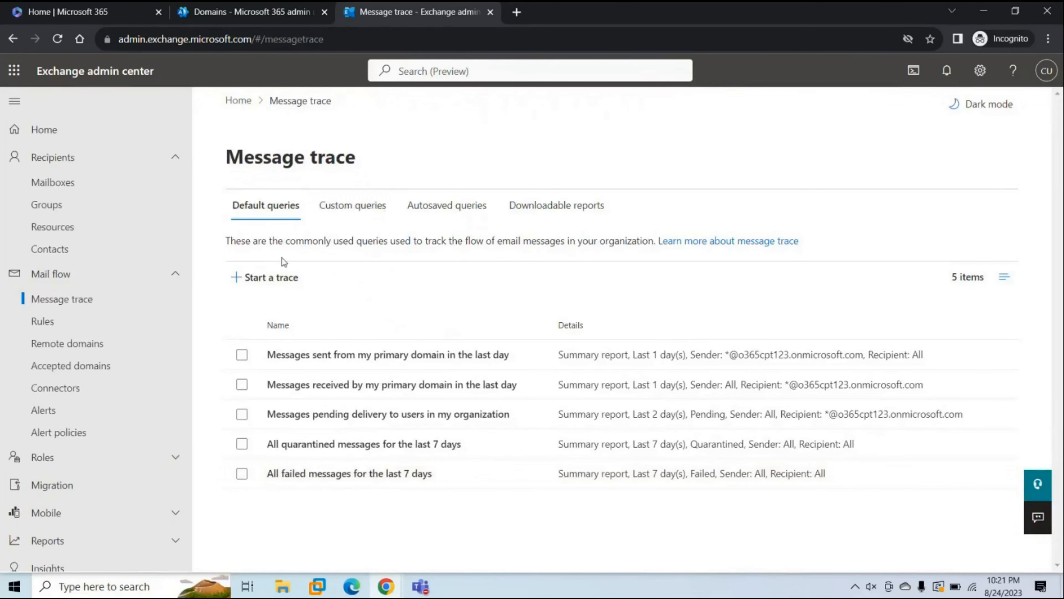
Save a new blank trace as the custom query 'test' and check it under Custom queries
{"action": "left_click", "coordinate": [271, 277]}
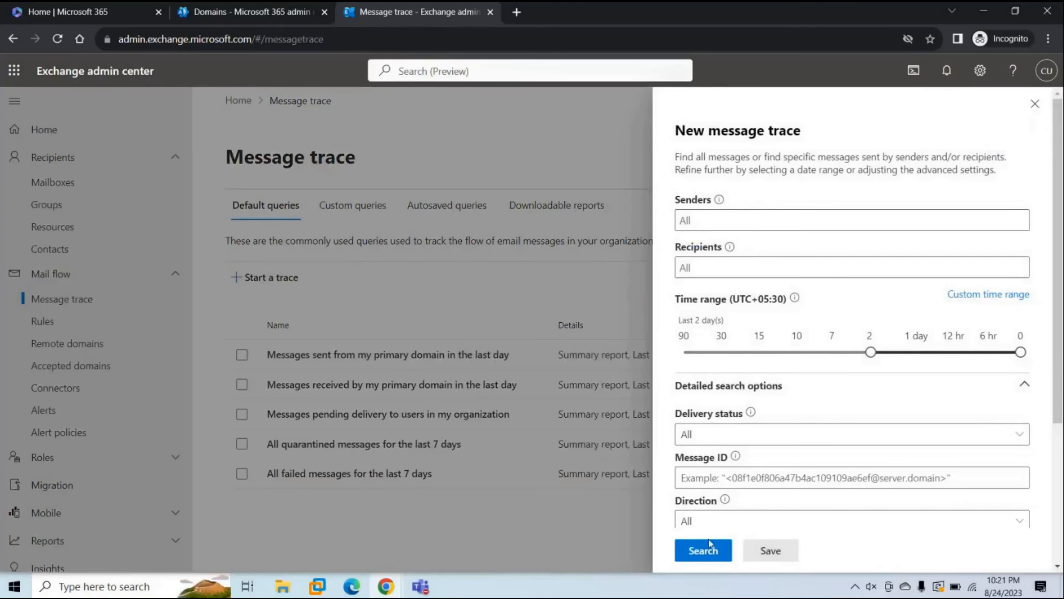
{"action": "left_click", "coordinate": [766, 551]}
{"action": "left_click", "coordinate": [746, 455]}
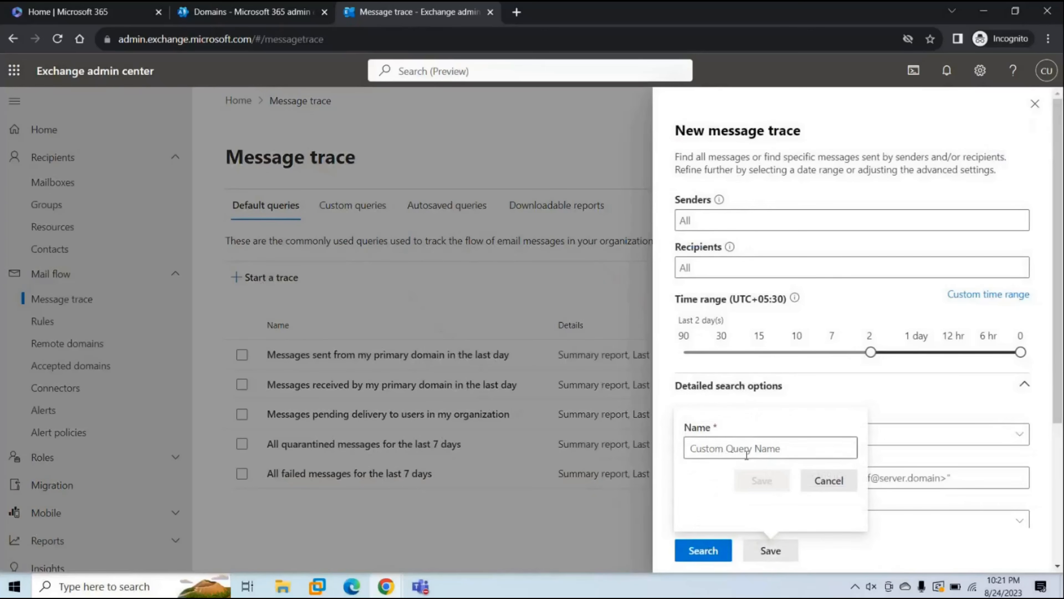
{"action": "type", "text": "test"}
{"action": "left_click", "coordinate": [772, 485]}
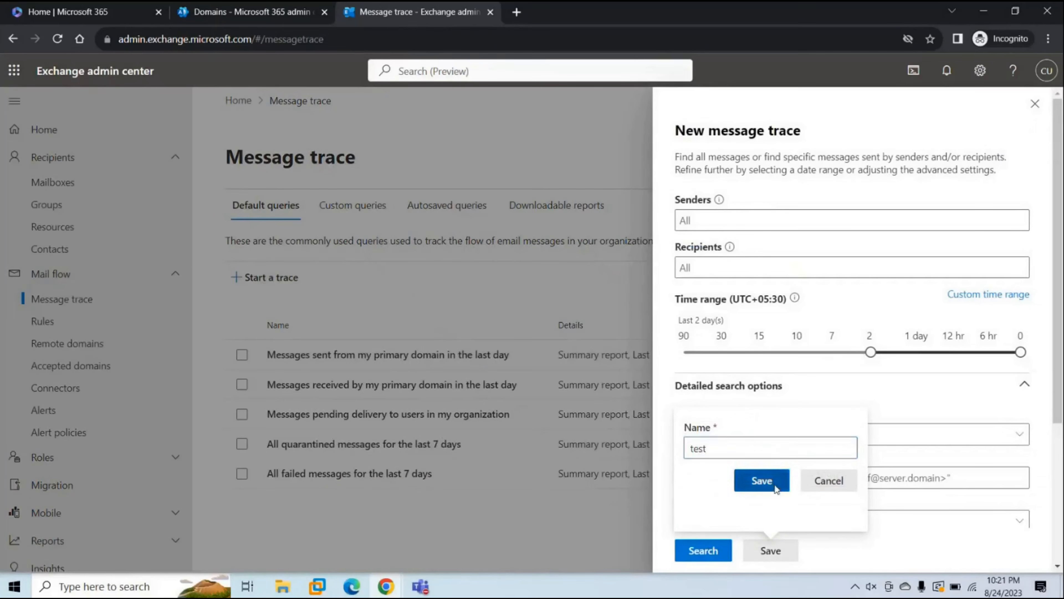
{"action": "left_click", "coordinate": [1035, 103]}
{"action": "left_click", "coordinate": [369, 208]}
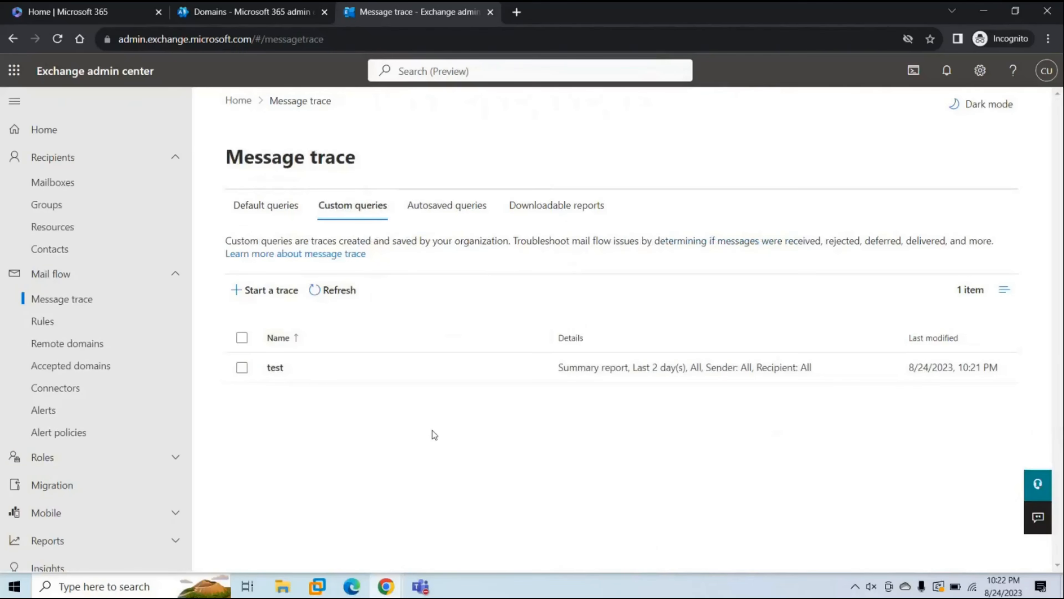
Rerun the most recent autosaved query from the Autosaved queries list
{"action": "left_click", "coordinate": [447, 213]}
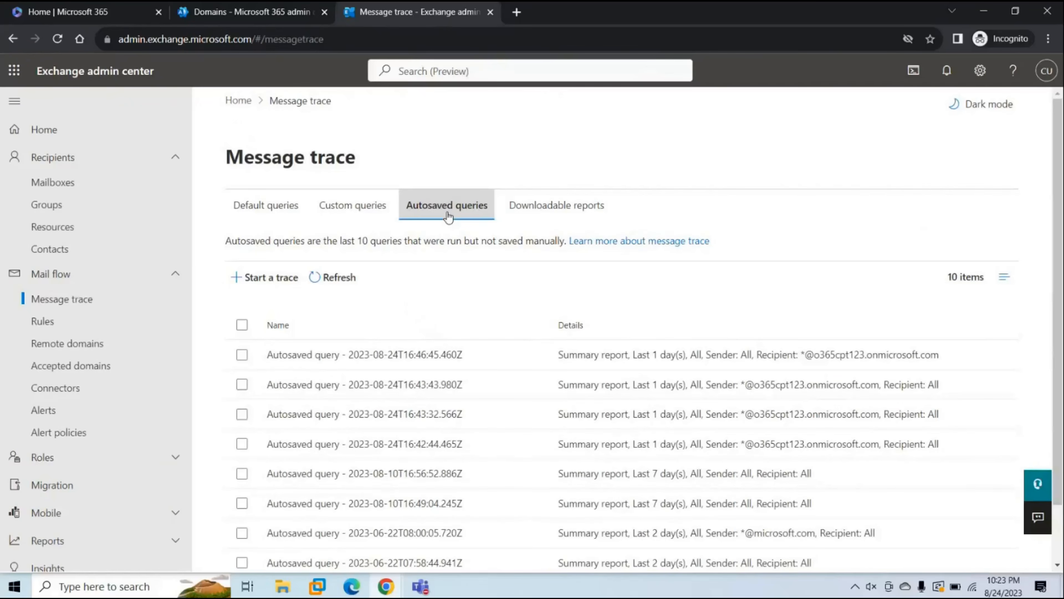
{"action": "scroll", "coordinate": [441, 420], "scroll_direction": "down", "scroll_amount": 2}
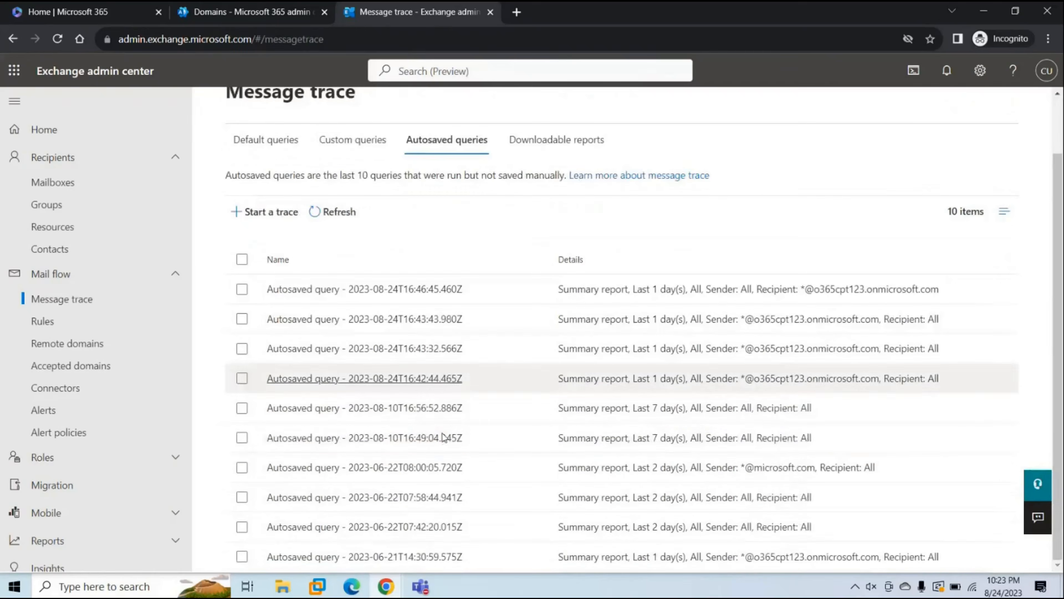
{"action": "left_click", "coordinate": [371, 289]}
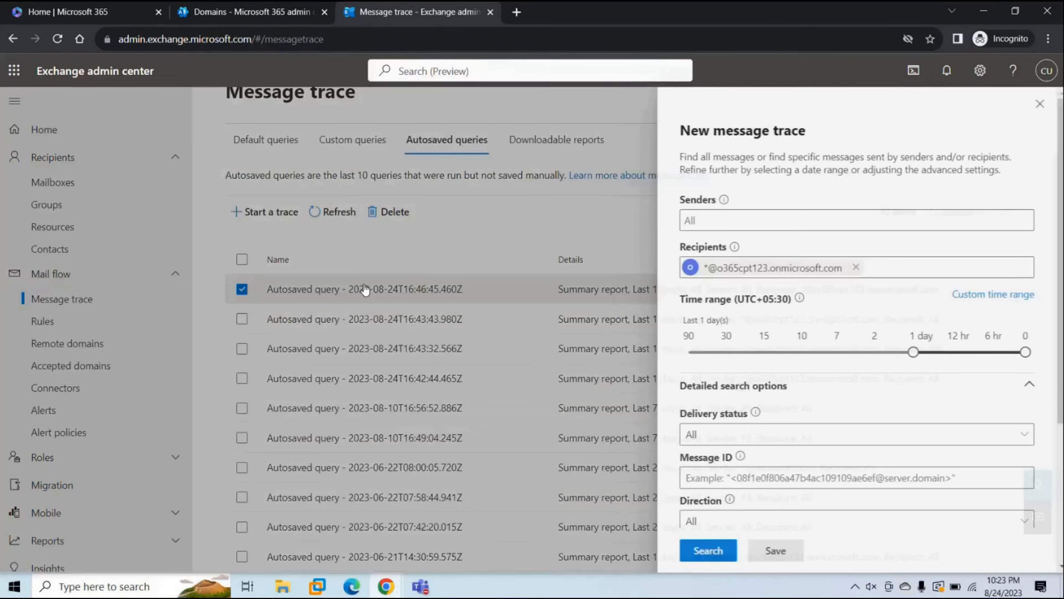
{"action": "scroll", "coordinate": [760, 367], "scroll_direction": "down", "scroll_amount": 5}
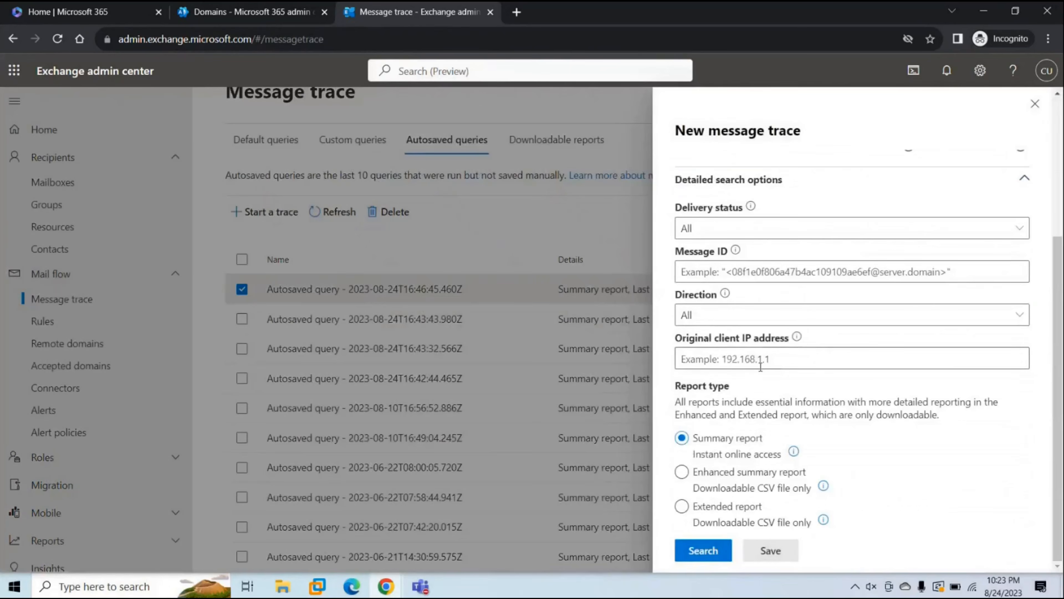
{"action": "scroll", "coordinate": [760, 367], "scroll_direction": "up", "scroll_amount": 5}
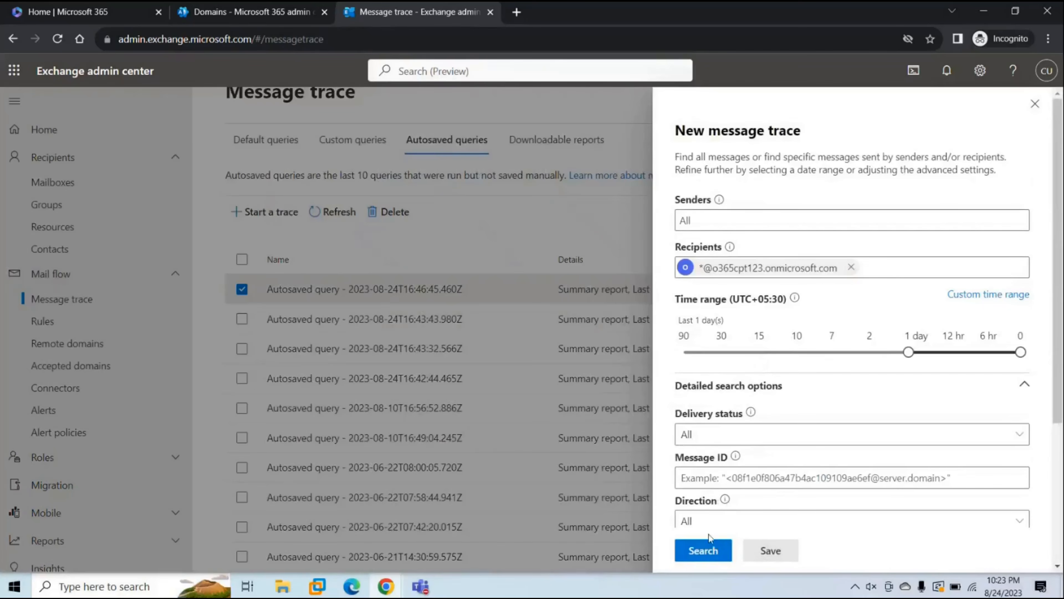
{"action": "left_click", "coordinate": [702, 551]}
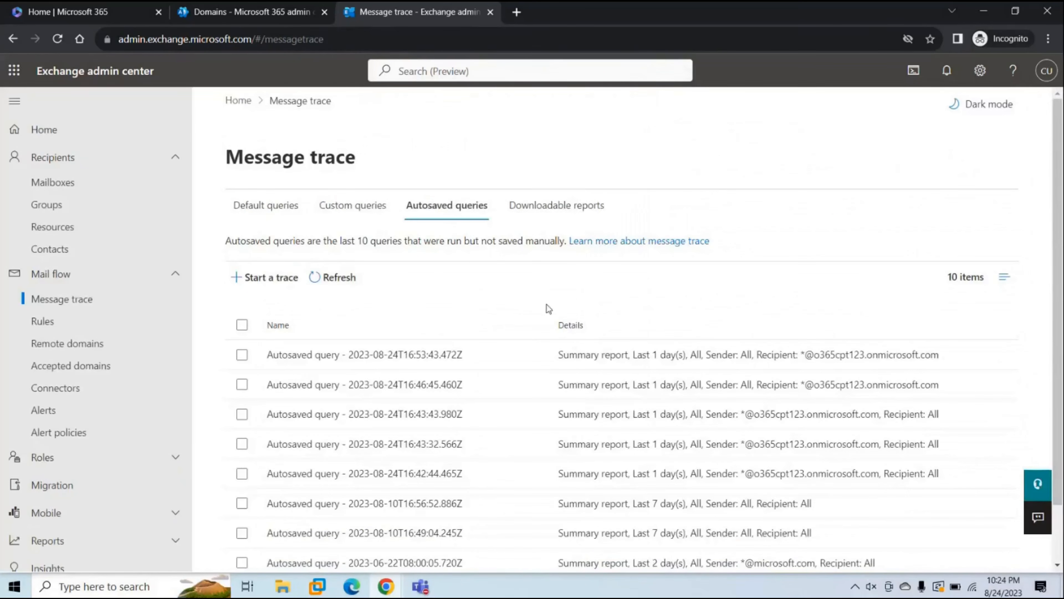
View the empty Downloadable reports list, and try Enhanced summary and Extended report types in a discarded trace
{"action": "left_click", "coordinate": [529, 218]}
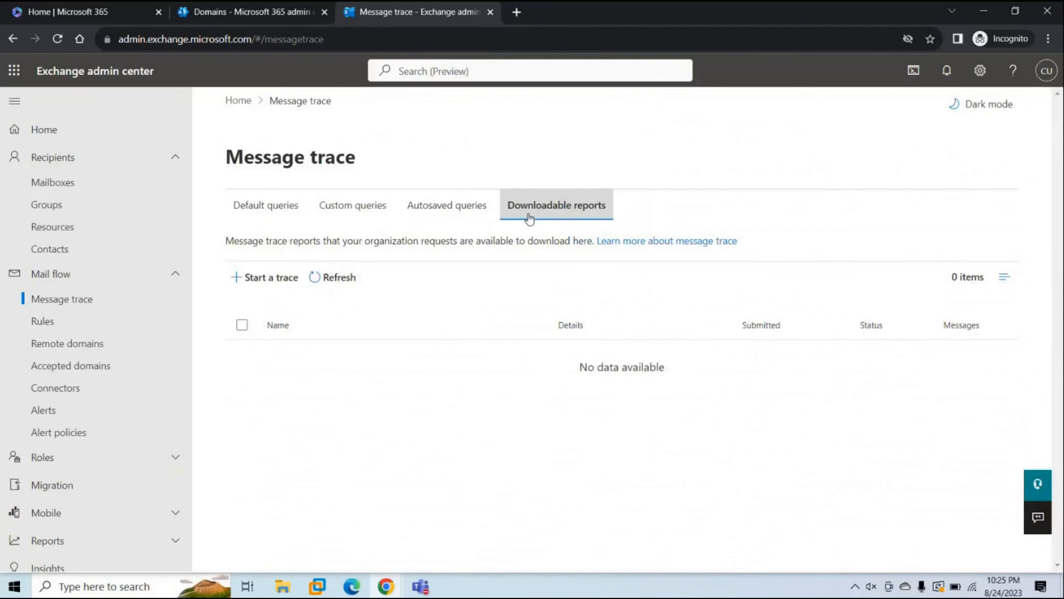
{"action": "left_click", "coordinate": [265, 277]}
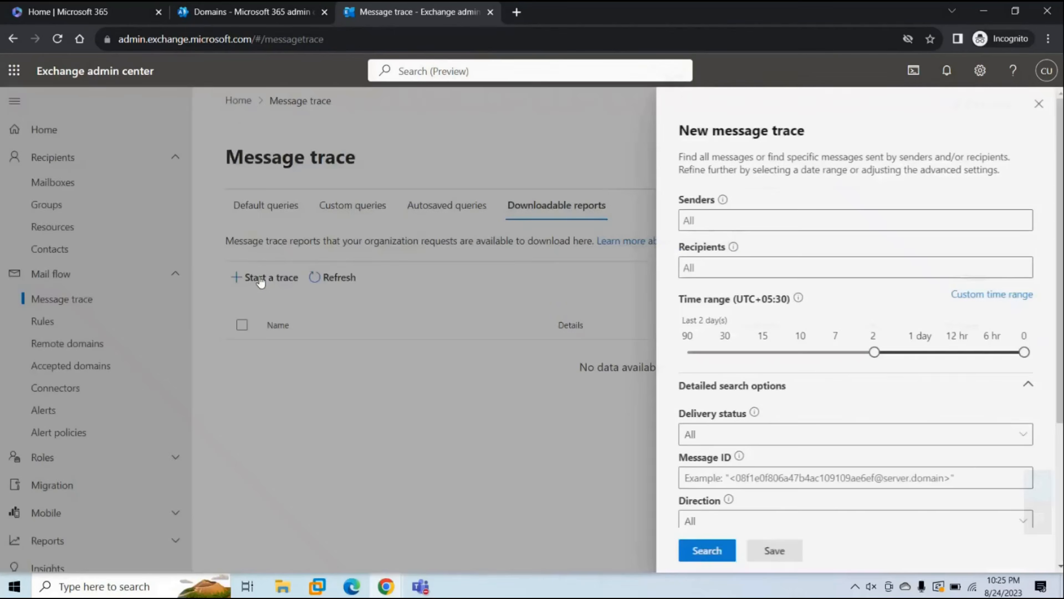
{"action": "scroll", "coordinate": [787, 384], "scroll_direction": "down", "scroll_amount": 5}
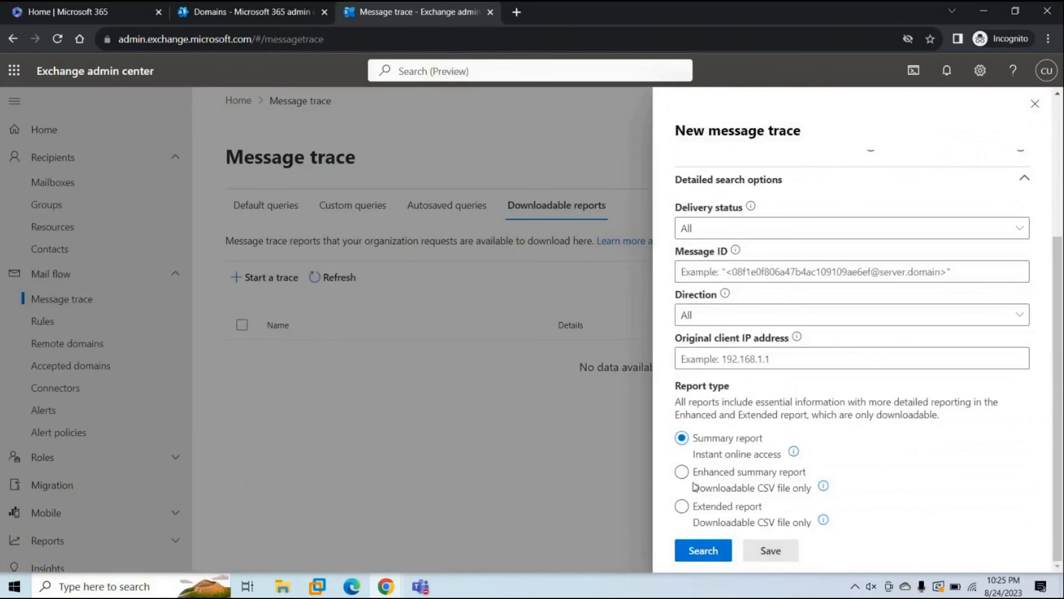
{"action": "left_click", "coordinate": [682, 474]}
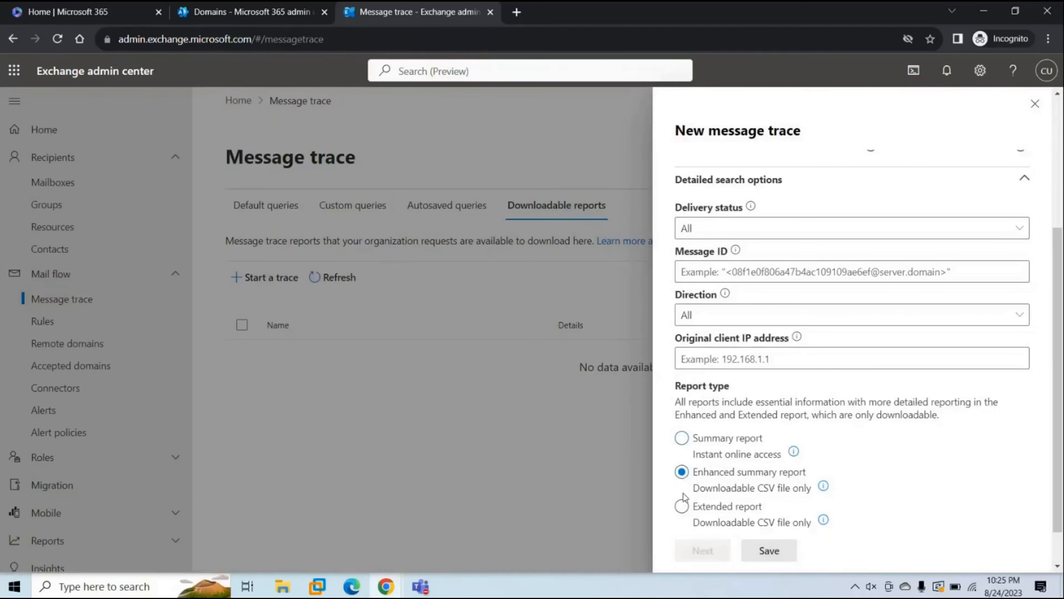
{"action": "left_click", "coordinate": [682, 511]}
{"action": "left_click", "coordinate": [1034, 104]}
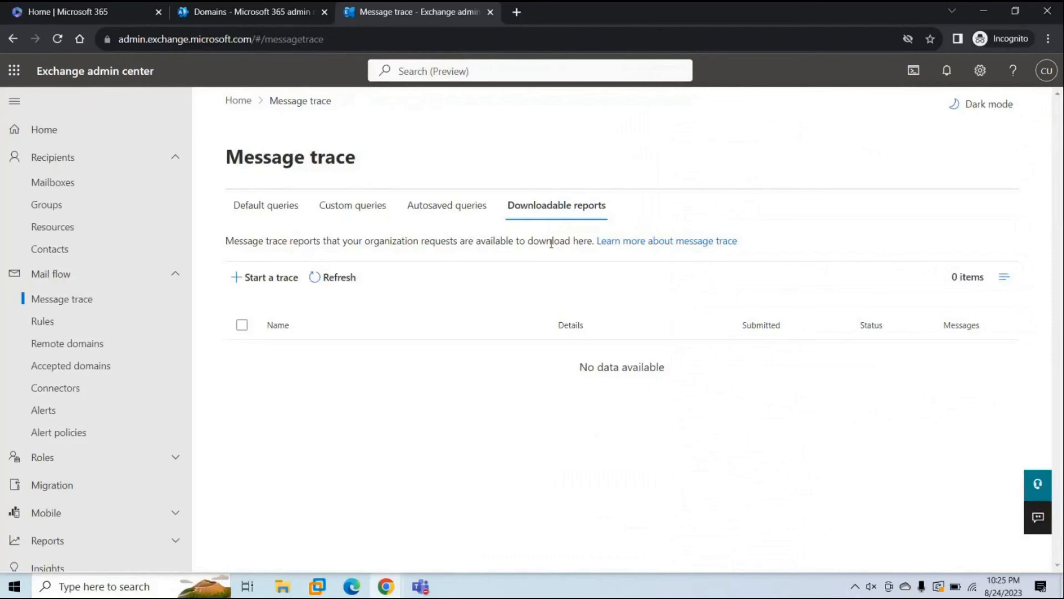
Run a new trace for a specific Gmail sender address and an office365concepts.com recipient address
{"action": "left_click", "coordinate": [289, 291]}
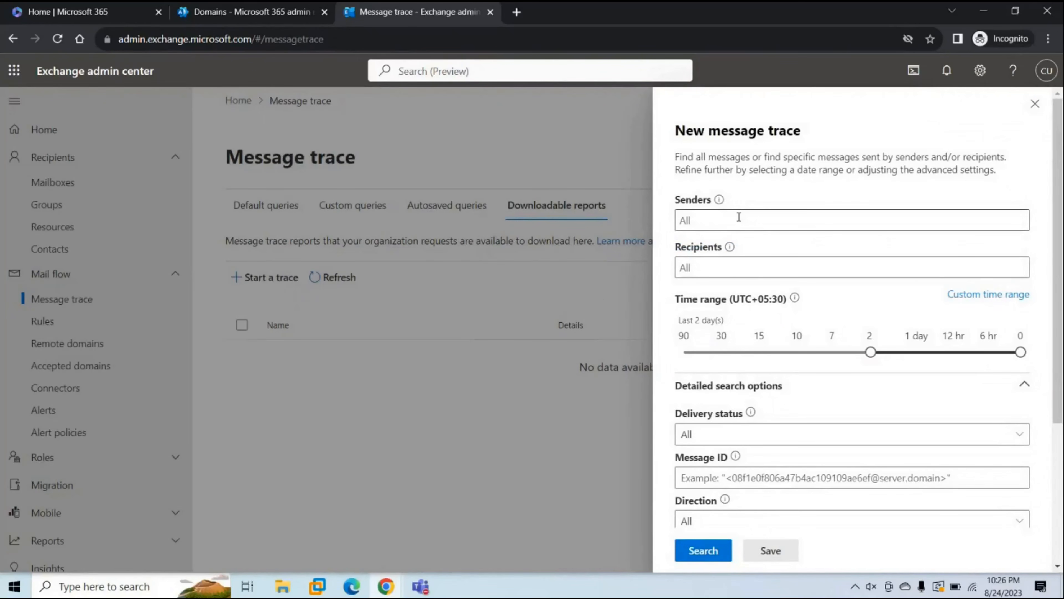
{"action": "left_click", "coordinate": [716, 222]}
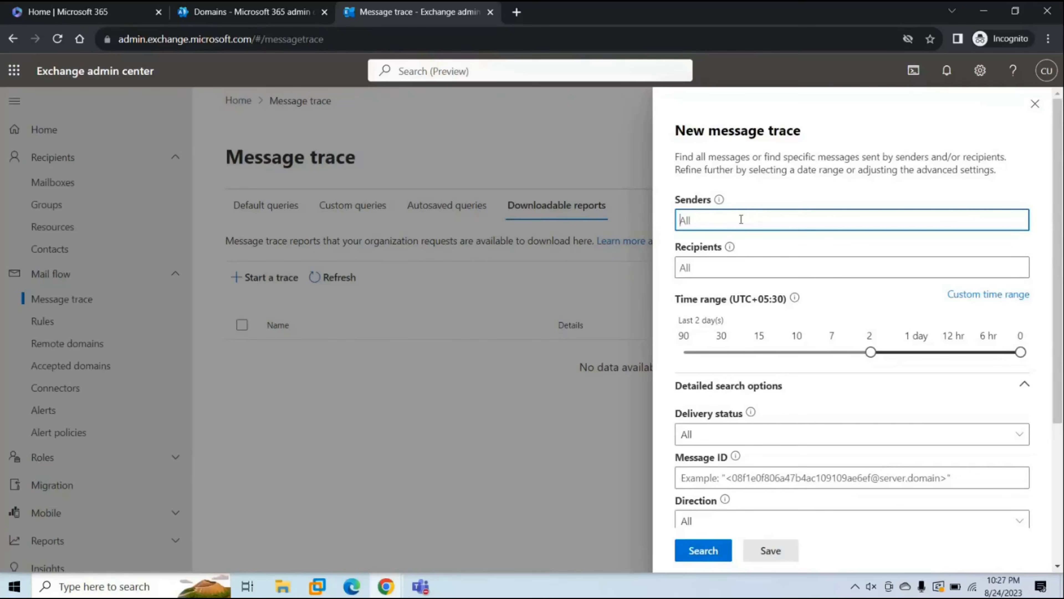
{"action": "key", "text": "Tab"}
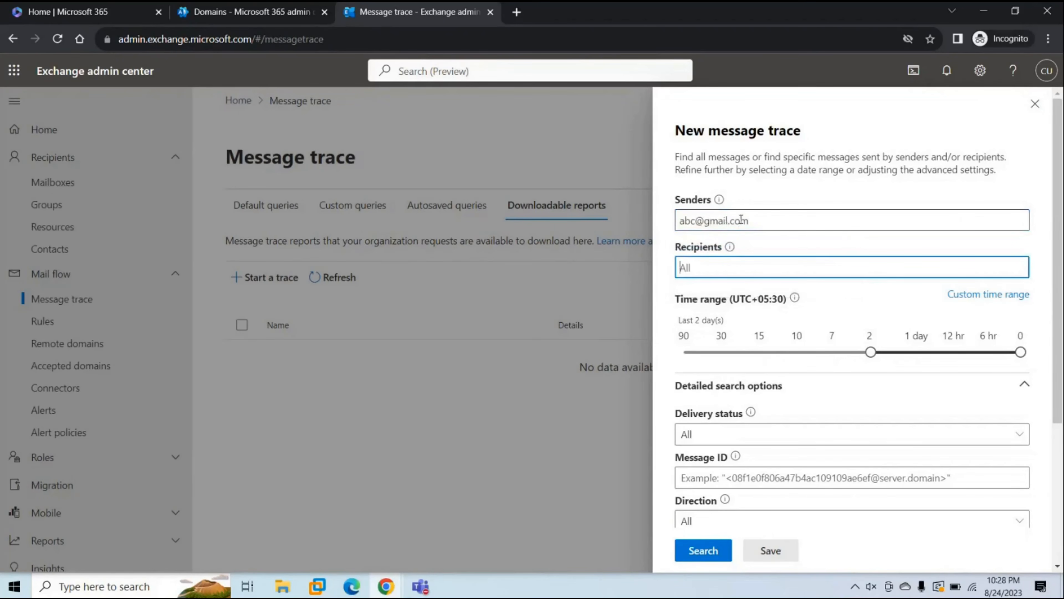
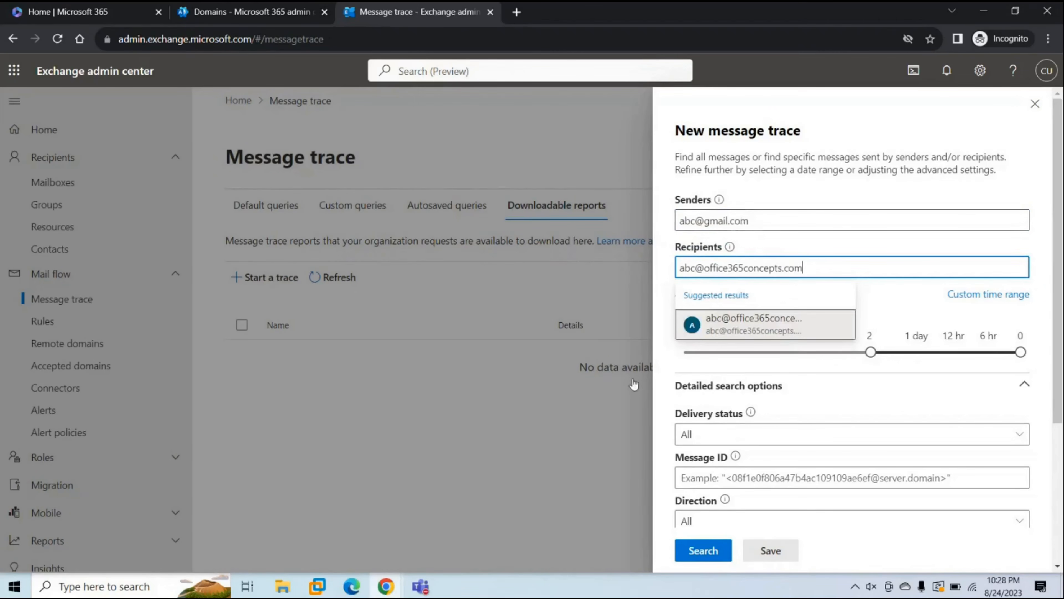
{"action": "left_click", "coordinate": [703, 550]}
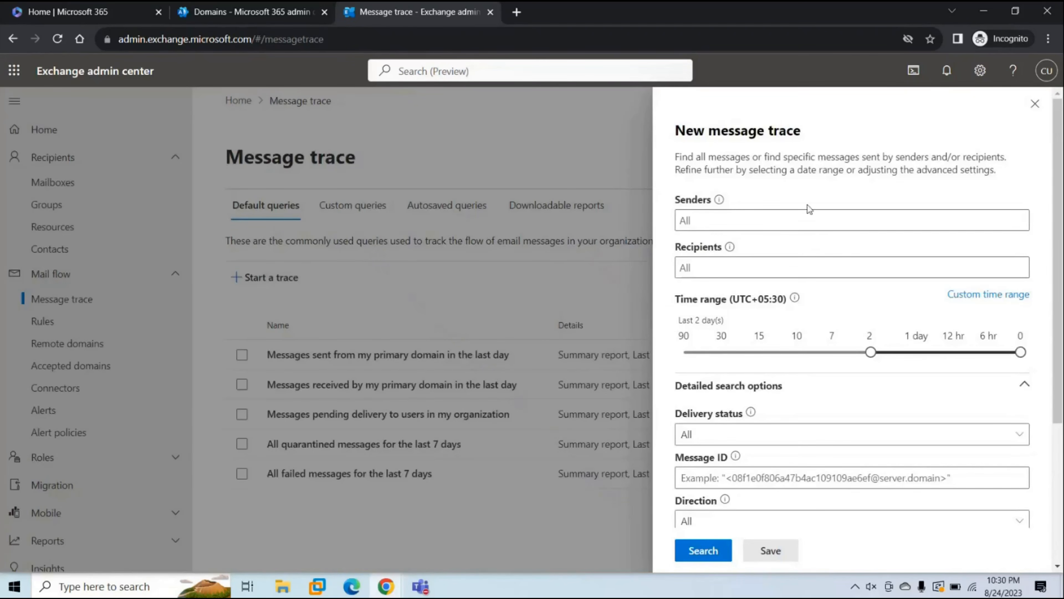
{"action": "left_click", "coordinate": [738, 223]}
{"action": "type", "text": "*@mi"}
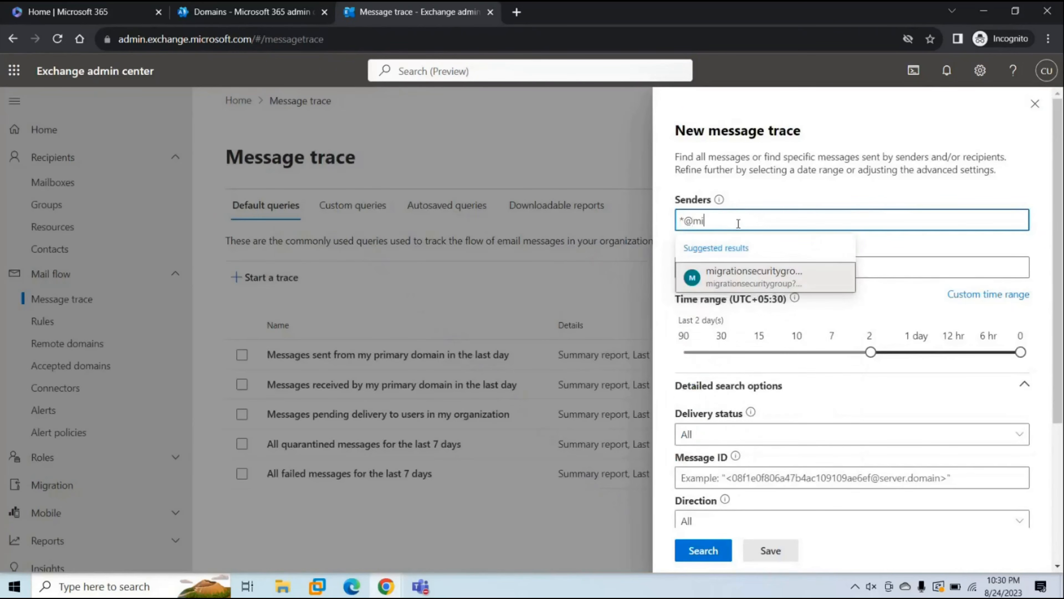
{"action": "type", "text": "crosoft.com"}
{"action": "left_click", "coordinate": [887, 250]}
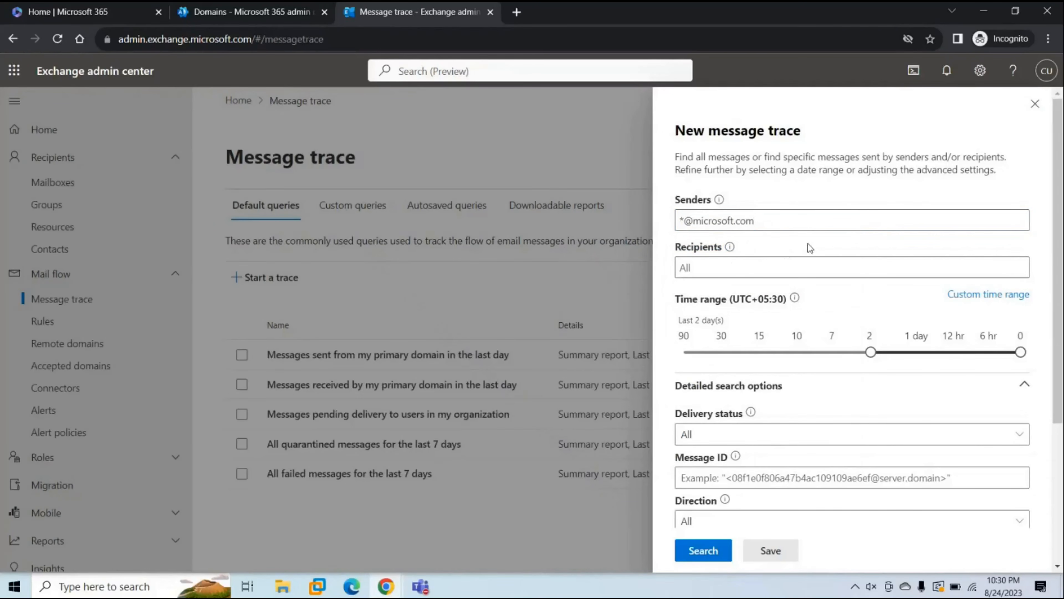
{"action": "left_click", "coordinate": [703, 550]}
{"action": "left_click", "coordinate": [764, 269]}
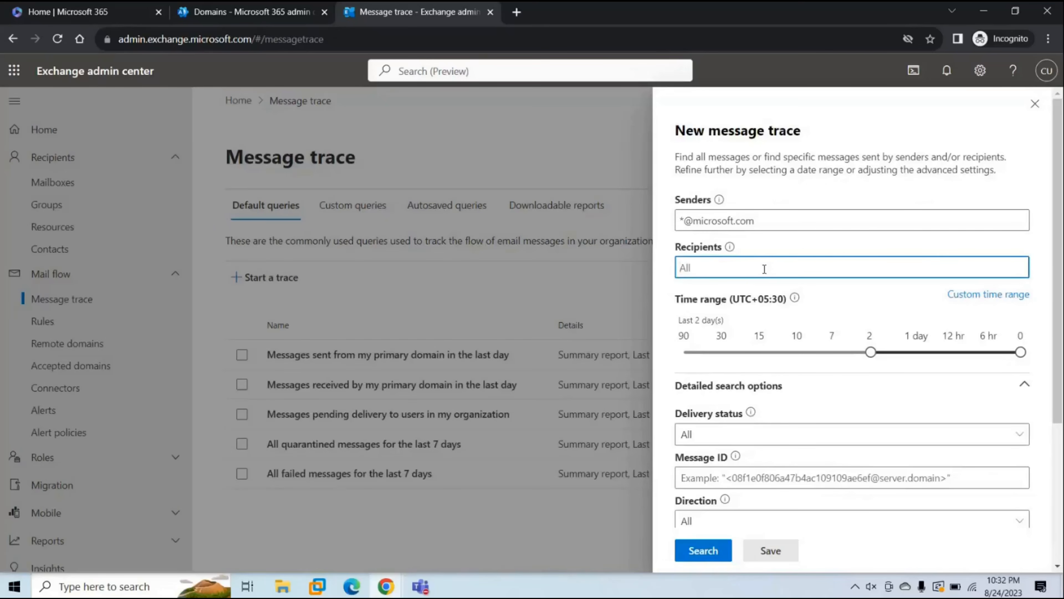
{"action": "type", "text": "*@"}
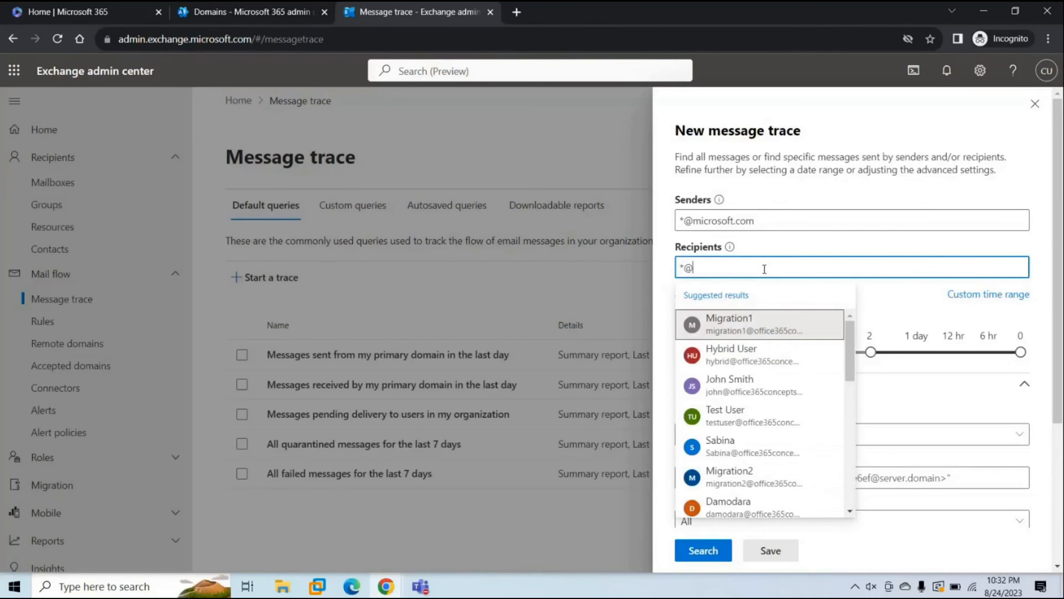
{"action": "type", "text": "office365c"}
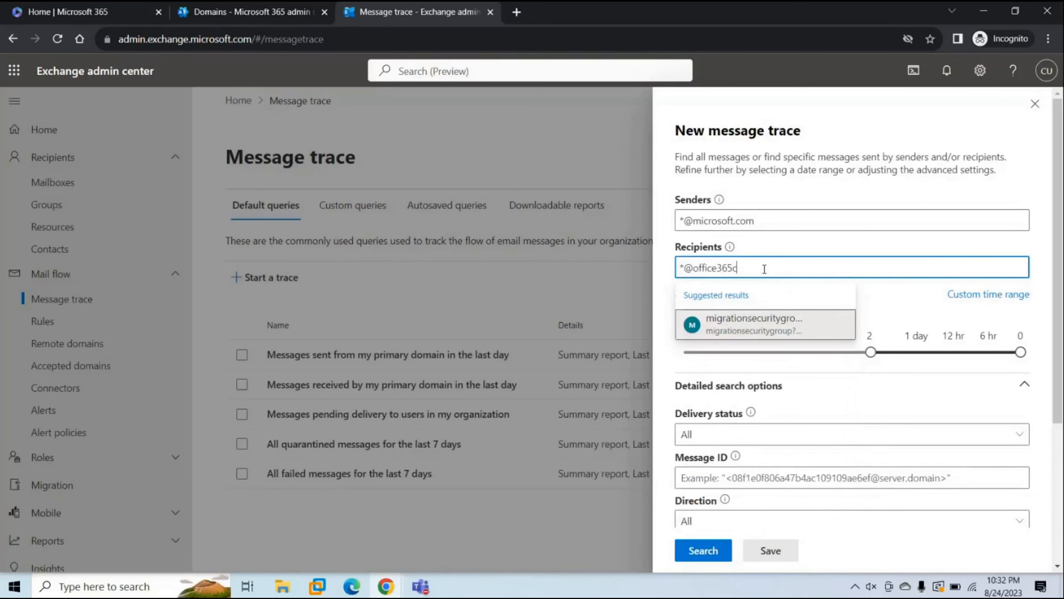
{"action": "type", "text": "oncepts.com"}
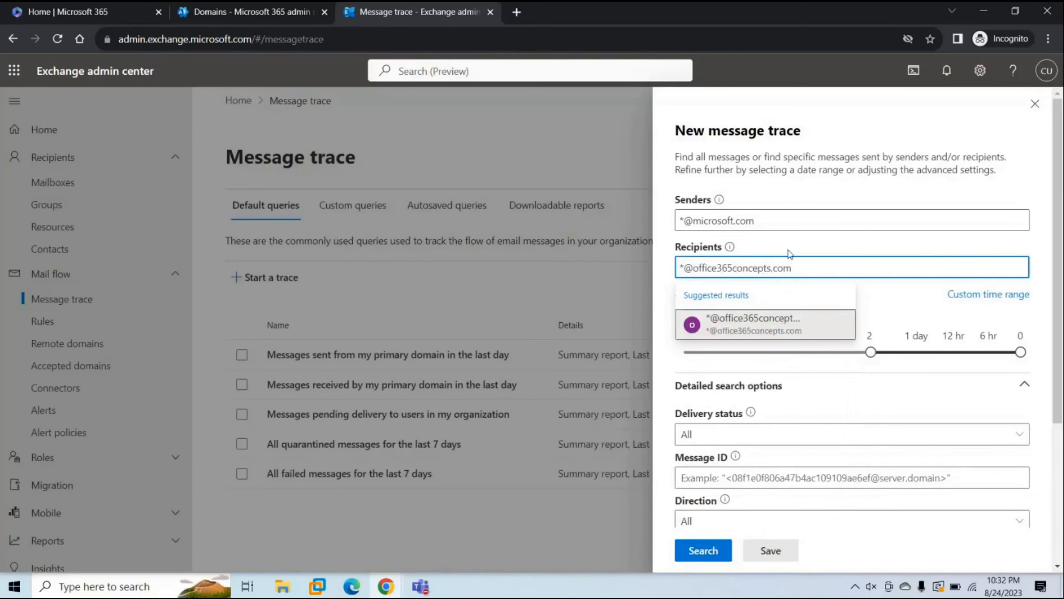
{"action": "left_click", "coordinate": [829, 243]}
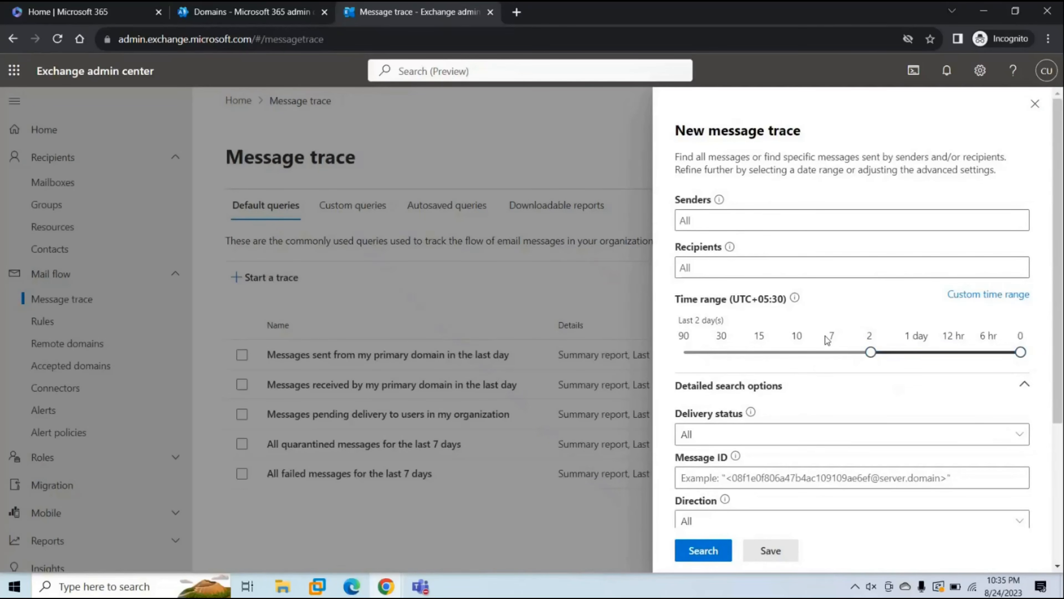
Check the custom time range and time zone options, then set Delivery status to Delivered
{"action": "left_click", "coordinate": [978, 294]}
{"action": "left_click", "coordinate": [857, 351]}
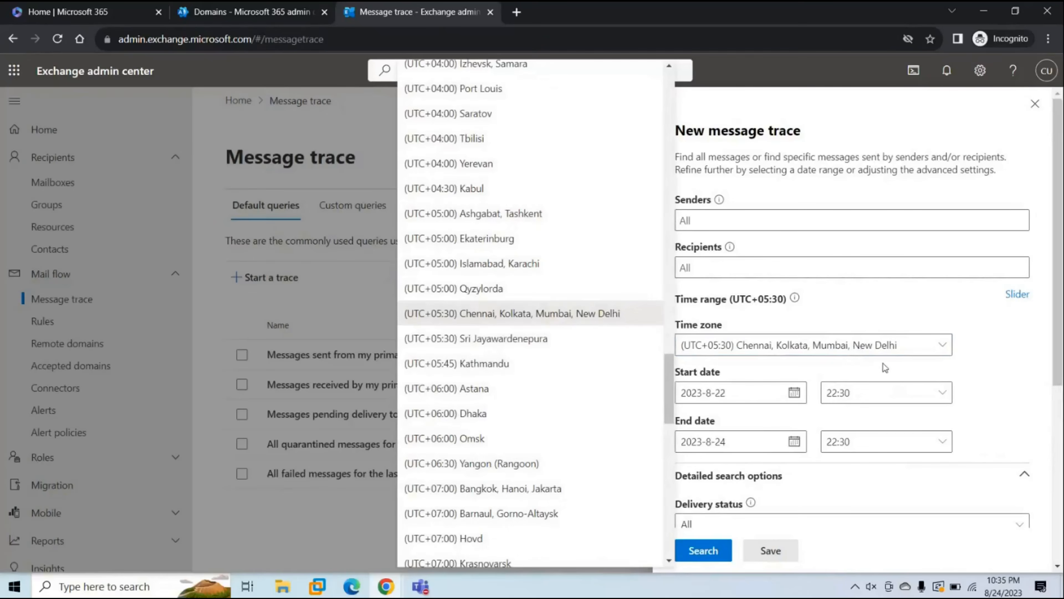
{"action": "left_click", "coordinate": [824, 368]}
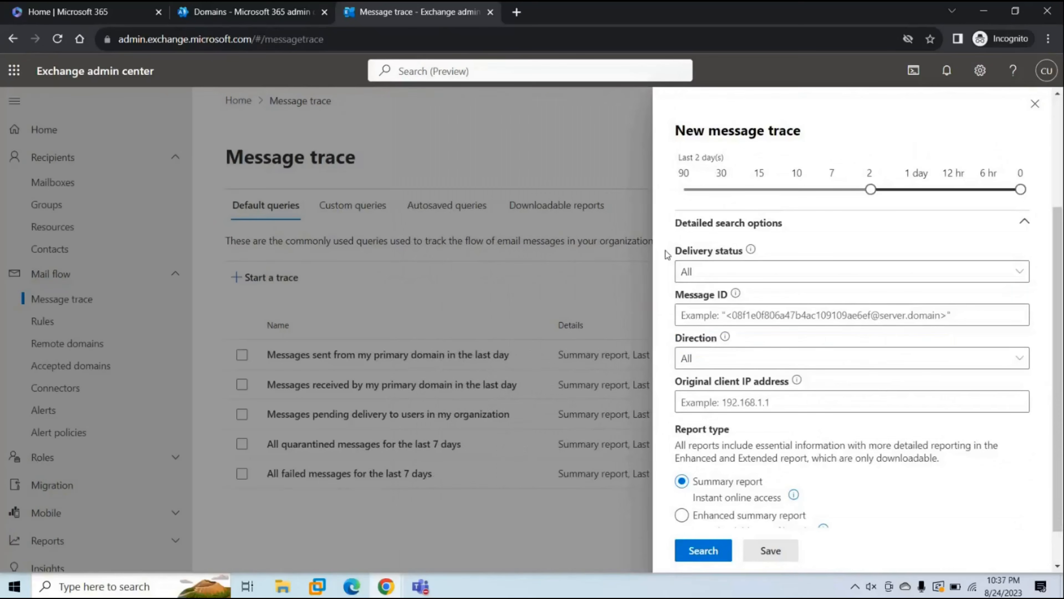
{"action": "left_click_drag", "start_coordinate": [665, 251], "coordinate": [705, 256]}
{"action": "left_click", "coordinate": [712, 277]}
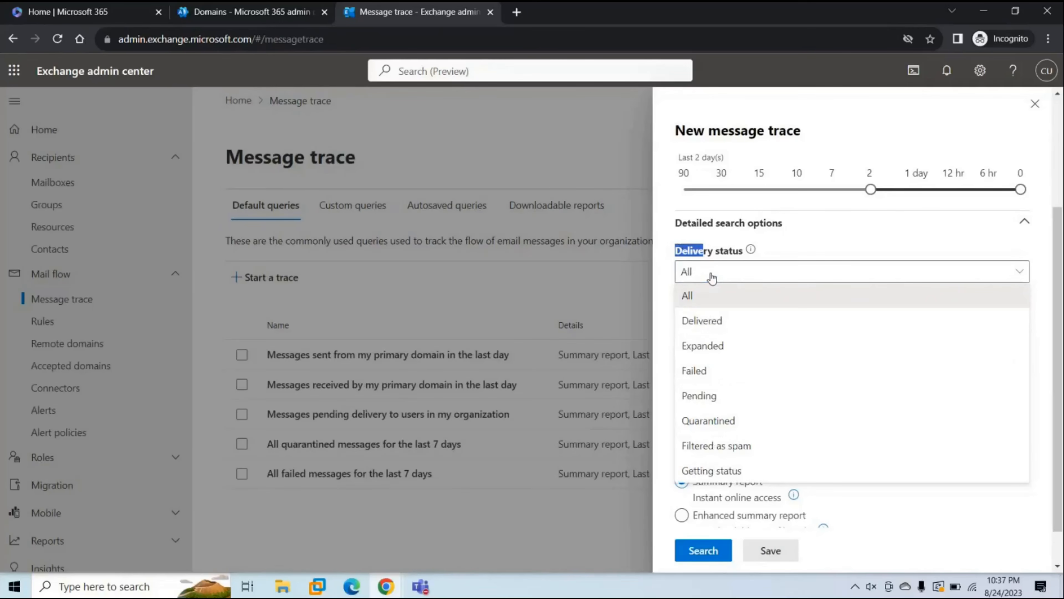
{"action": "left_click", "coordinate": [723, 321]}
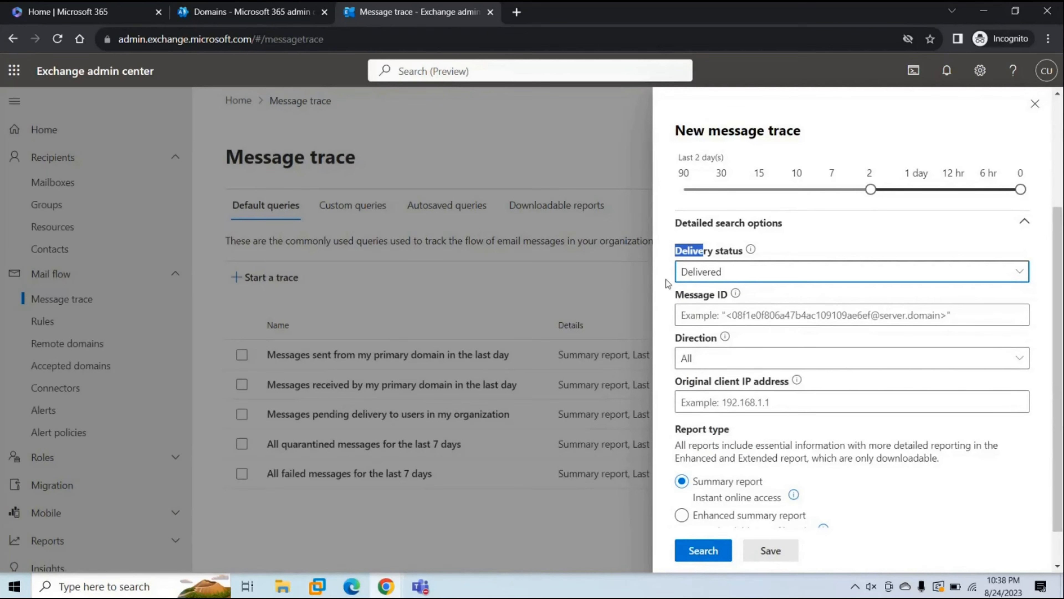
Set the trace's Delivery status back to All and review the Message ID filter
{"action": "left_click", "coordinate": [736, 279]}
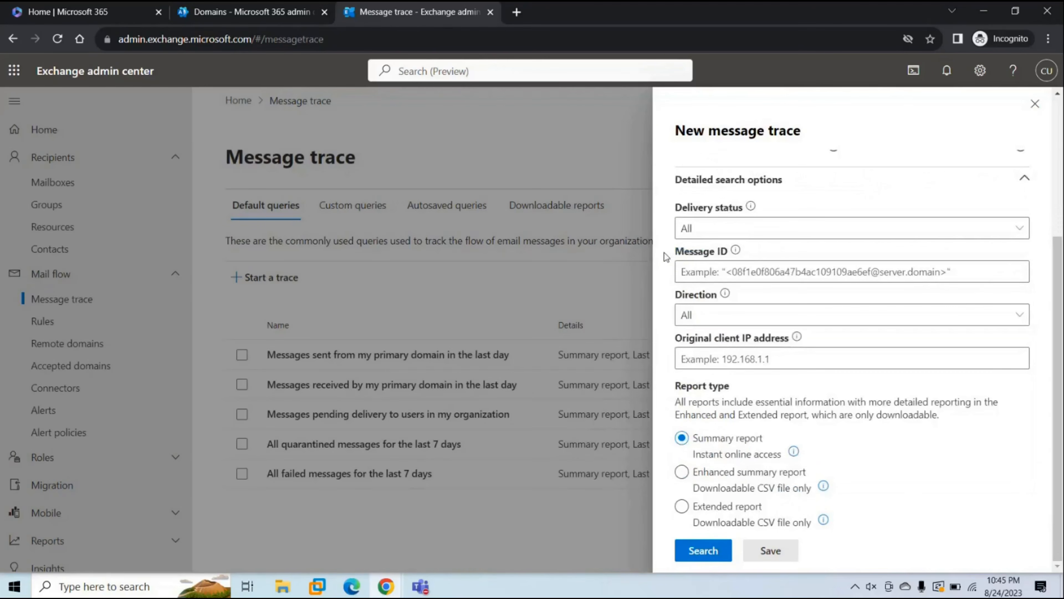
{"action": "left_click_drag", "start_coordinate": [669, 254], "coordinate": [705, 255]}
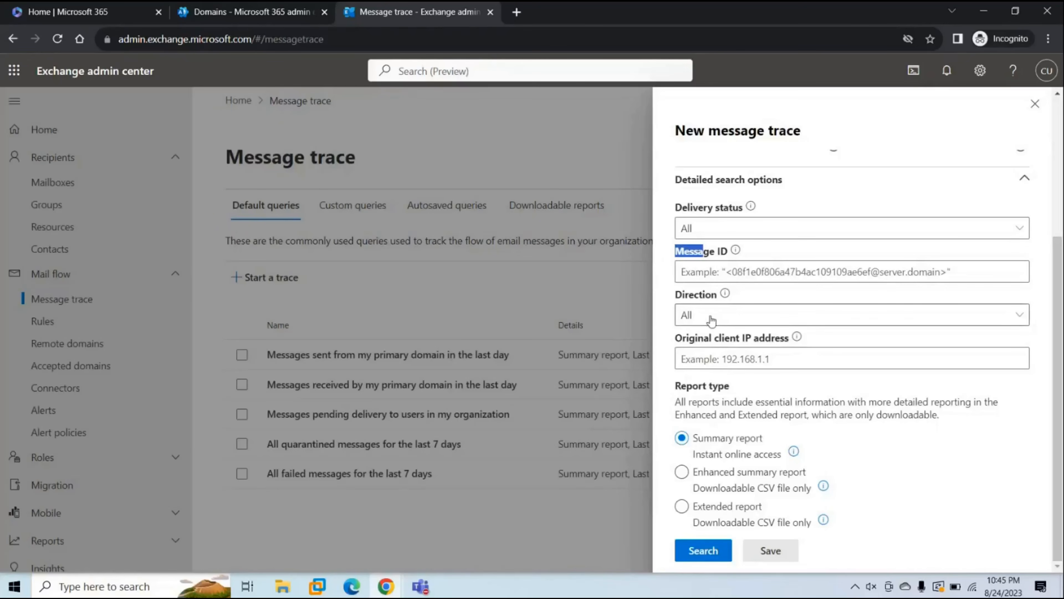
Run the trace (117 items) and copy the first message's ID from its details
{"action": "left_click", "coordinate": [707, 552]}
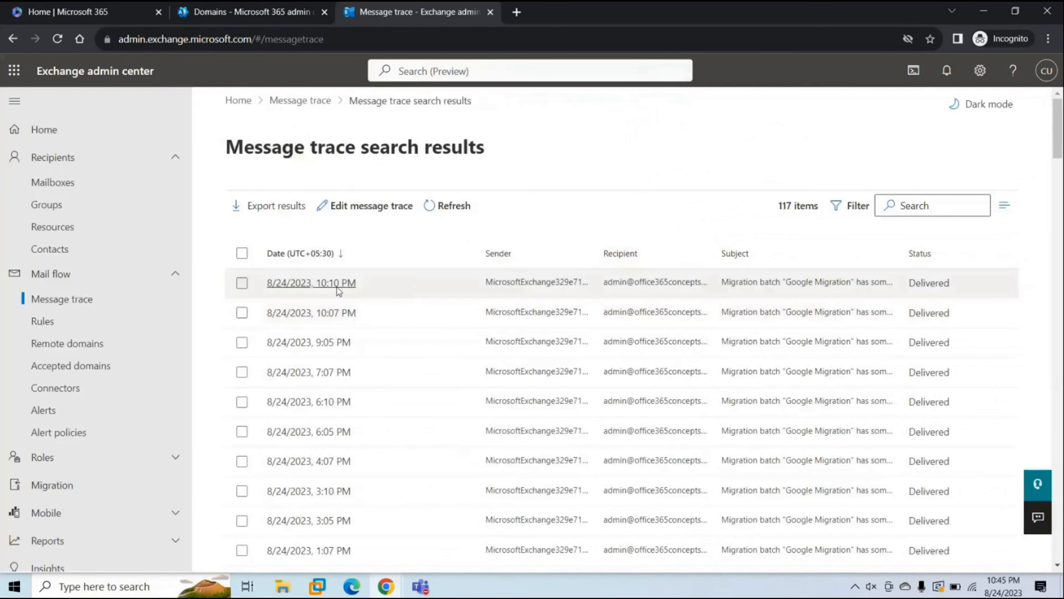
{"action": "left_click", "coordinate": [337, 288]}
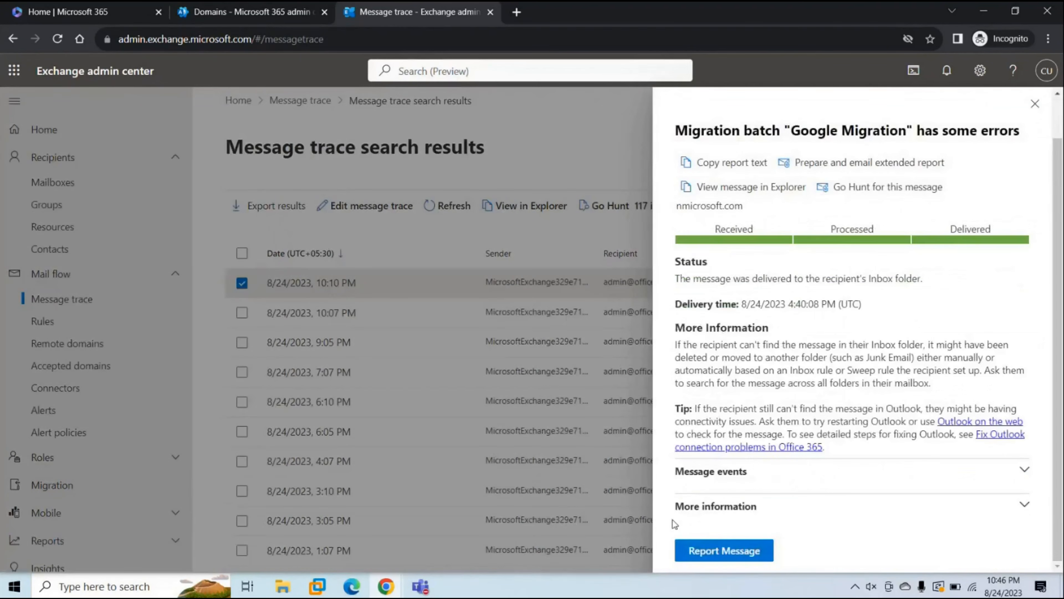
{"action": "left_click", "coordinate": [1024, 505]}
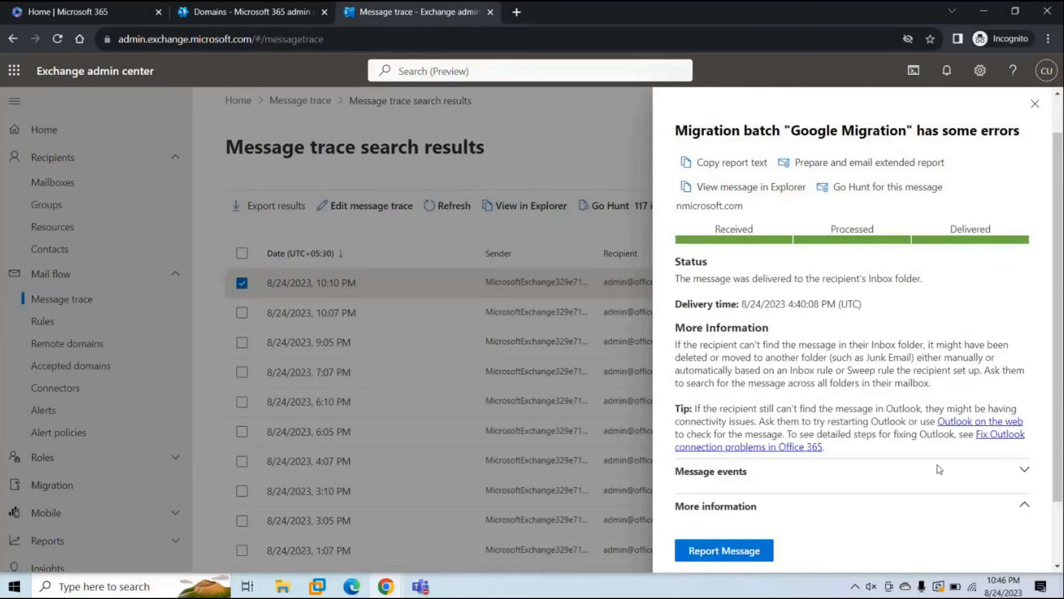
{"action": "scroll", "coordinate": [937, 464], "scroll_direction": "down", "scroll_amount": 2}
{"action": "left_click_drag", "start_coordinate": [674, 472], "coordinate": [777, 490]}
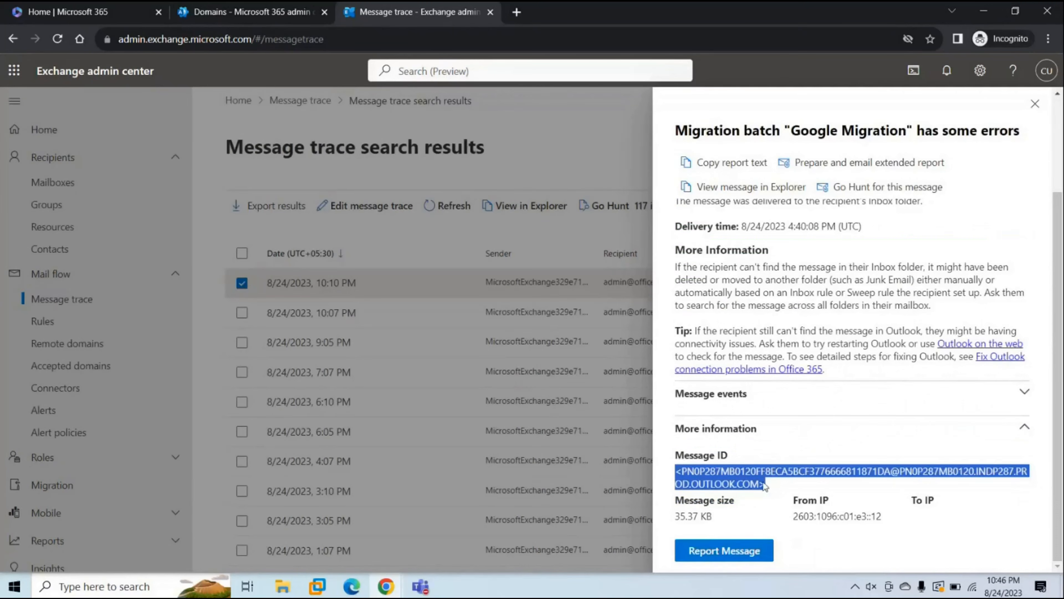
{"action": "left_click", "coordinate": [1035, 104]}
Start a new trace and paste the copied ID into the Message ID filter
{"action": "left_click", "coordinate": [298, 100]}
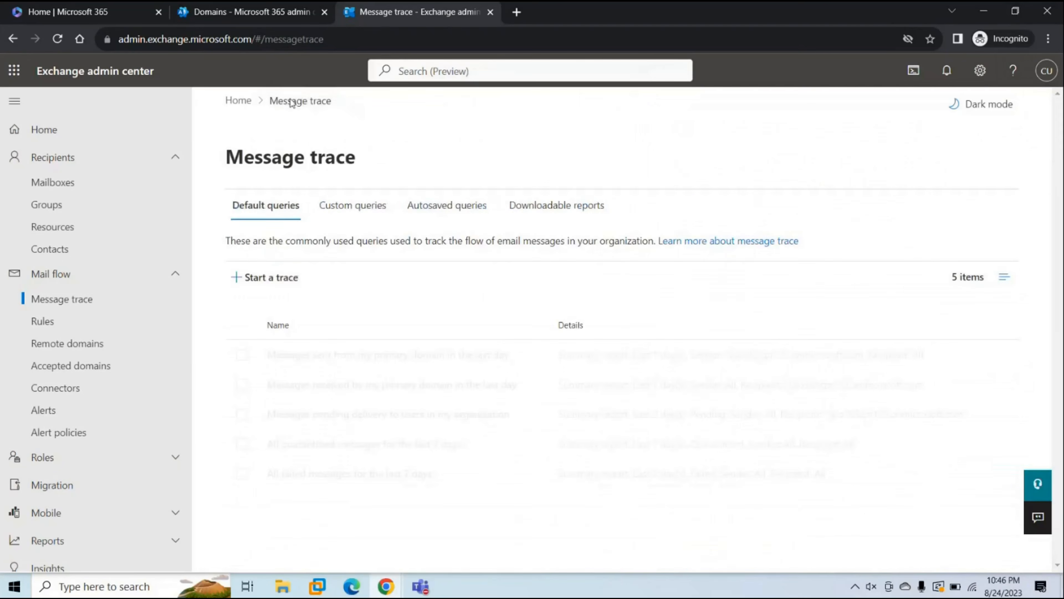
{"action": "left_click", "coordinate": [285, 277]}
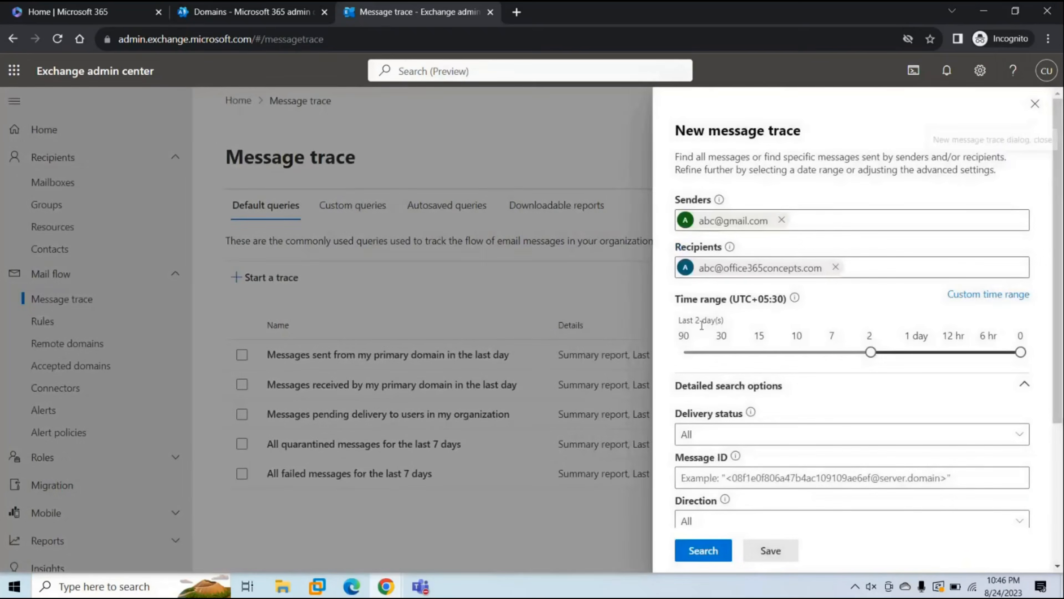
{"action": "scroll", "coordinate": [732, 272], "scroll_direction": "down", "scroll_amount": 5}
{"action": "left_click", "coordinate": [732, 273]}
{"action": "key", "text": "ctrl+v"}
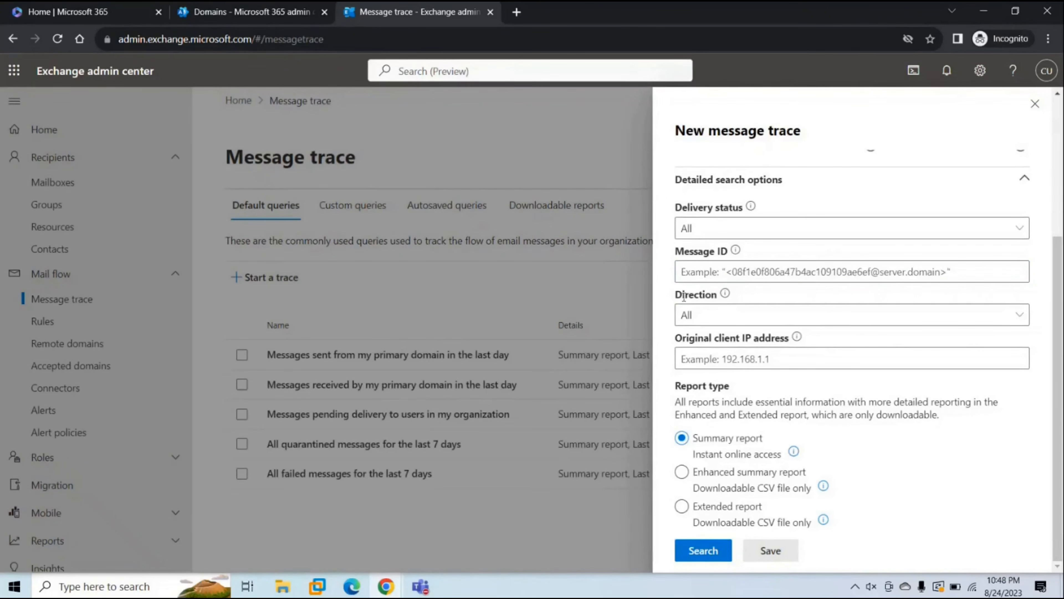
{"action": "left_click_drag", "start_coordinate": [676, 295], "coordinate": [717, 302]}
{"action": "left_click", "coordinate": [718, 319]}
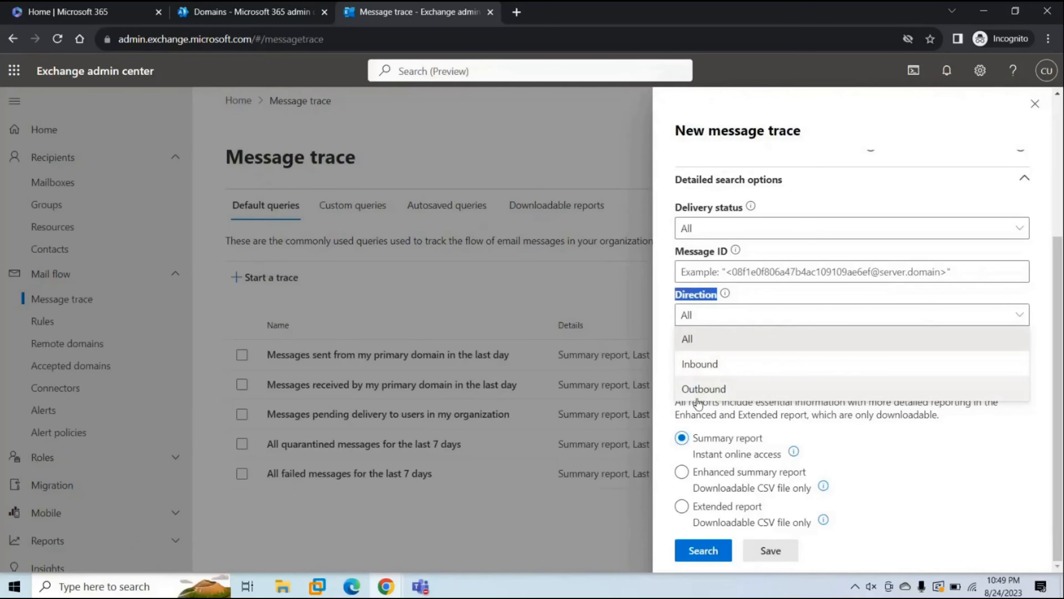
{"action": "left_click", "coordinate": [670, 342]}
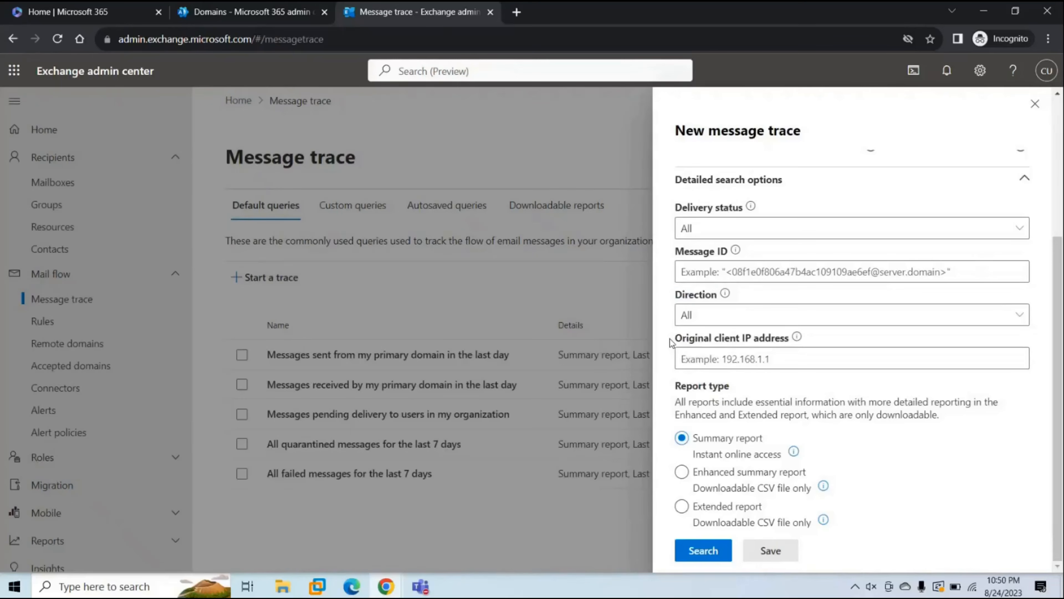
{"action": "left_click_drag", "start_coordinate": [671, 342], "coordinate": [740, 351]}
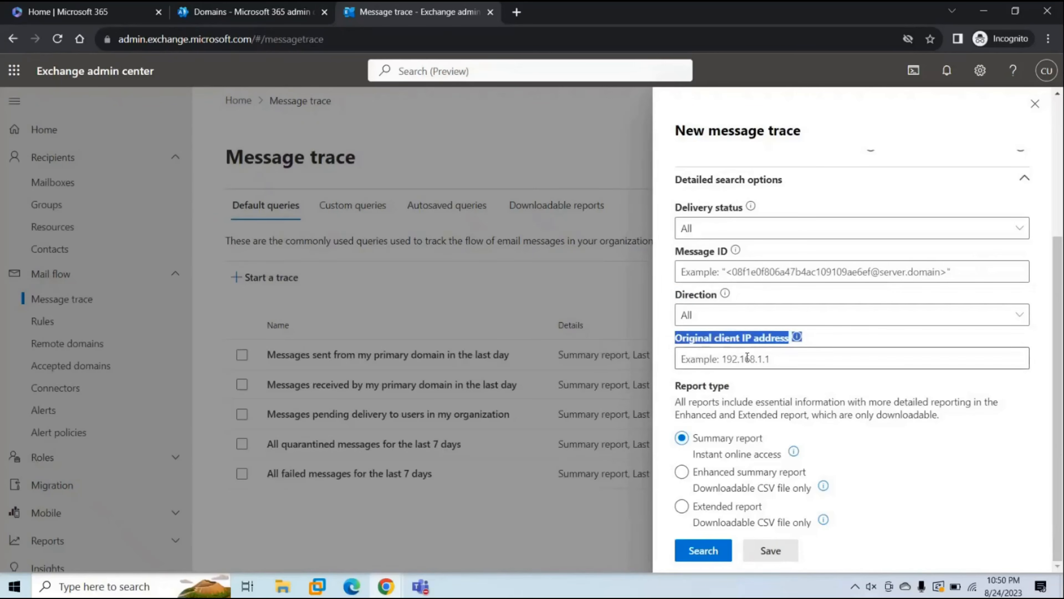
{"action": "left_click", "coordinate": [772, 358]}
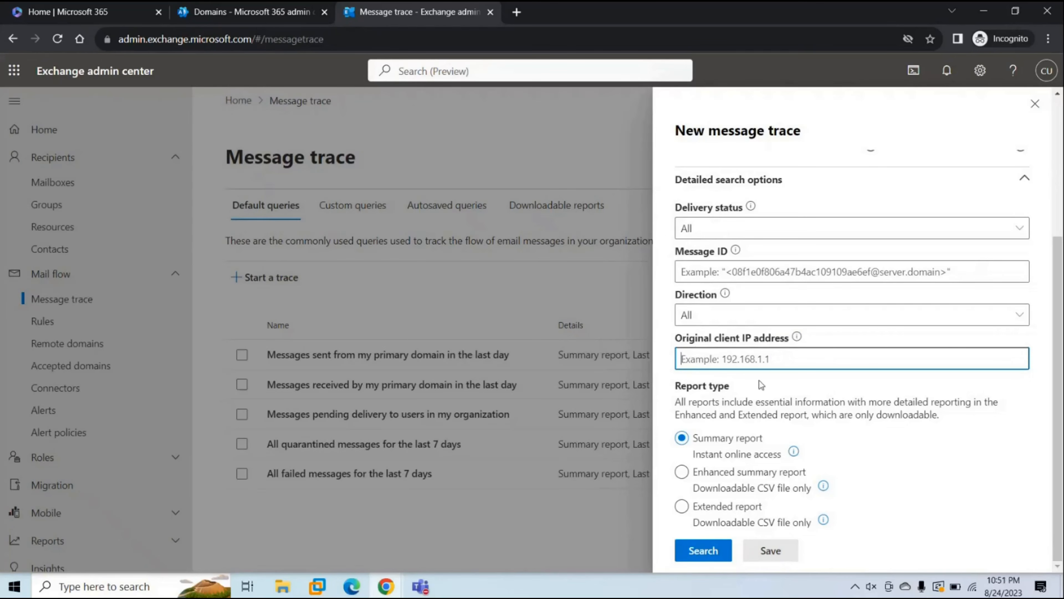
{"action": "left_click", "coordinate": [704, 396]}
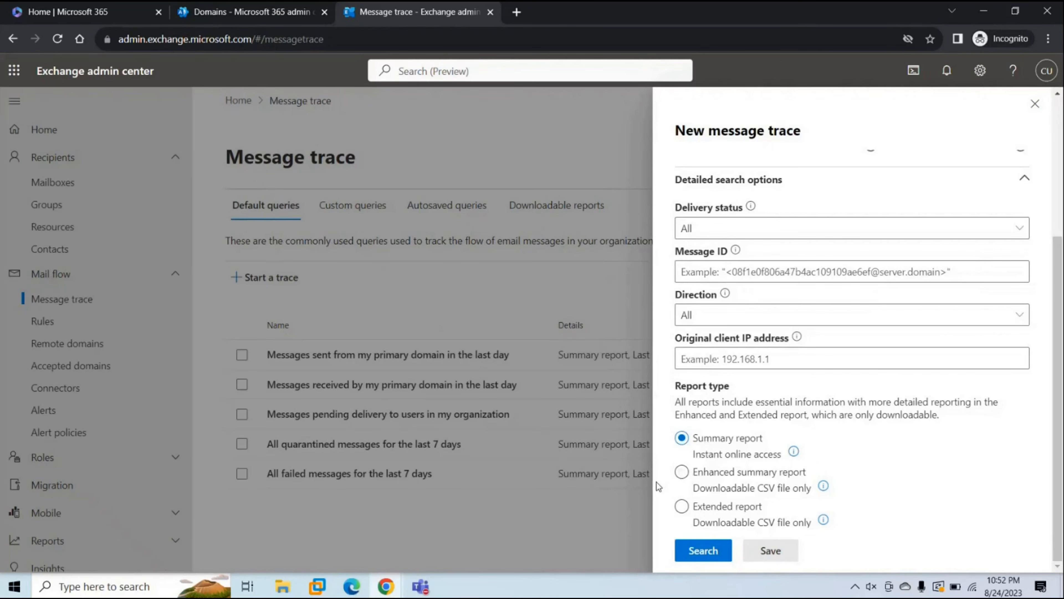
Select Enhanced summary report, then Extended report, as the trace's report type
{"action": "left_click", "coordinate": [677, 477]}
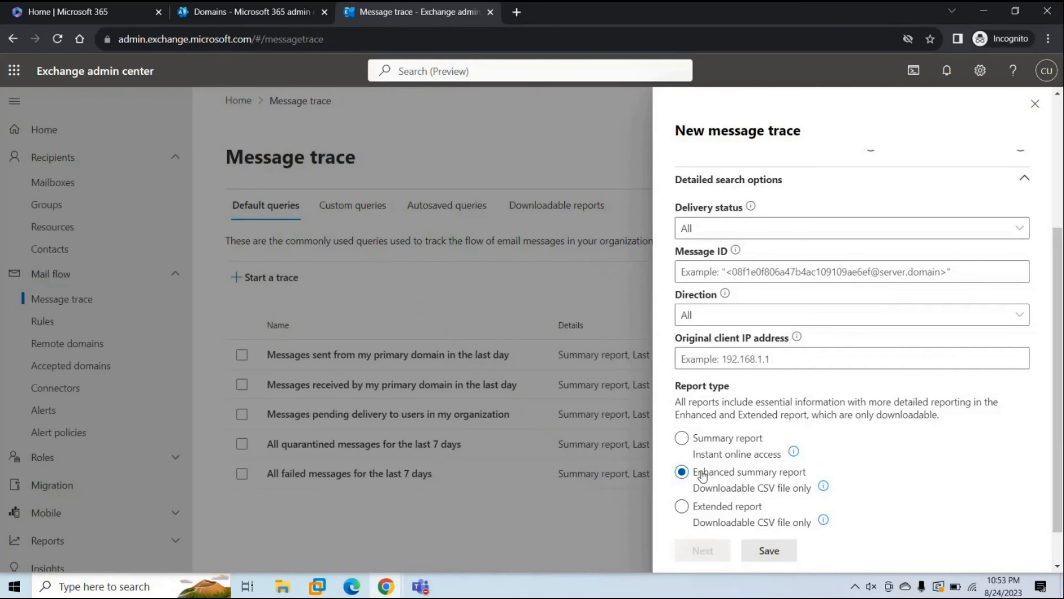
{"action": "left_click", "coordinate": [682, 507]}
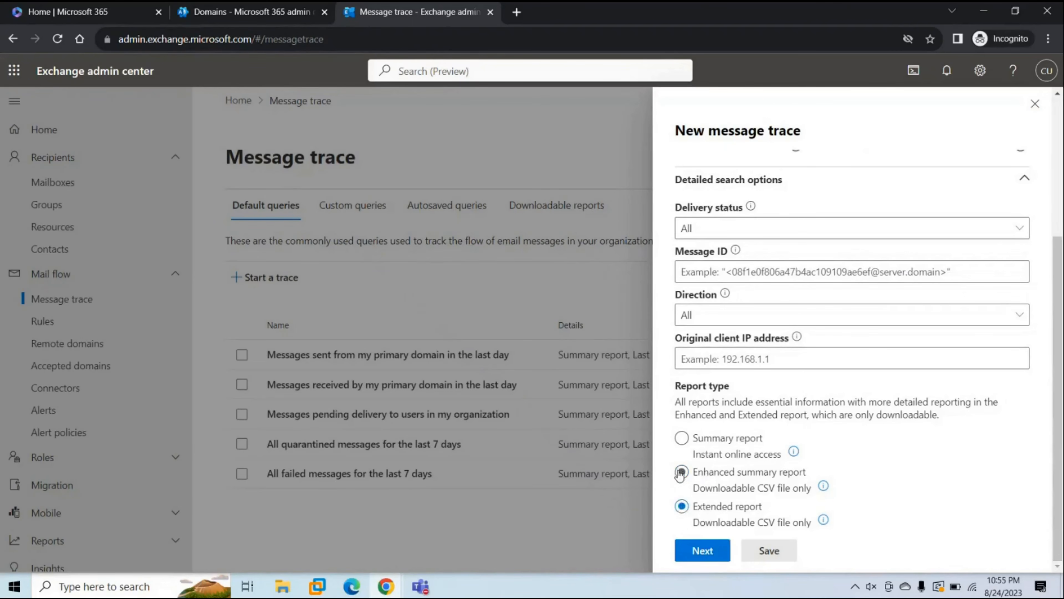
{"action": "left_click", "coordinate": [696, 547]}
{"action": "left_click_drag", "start_coordinate": [871, 413], "coordinate": [755, 412]}
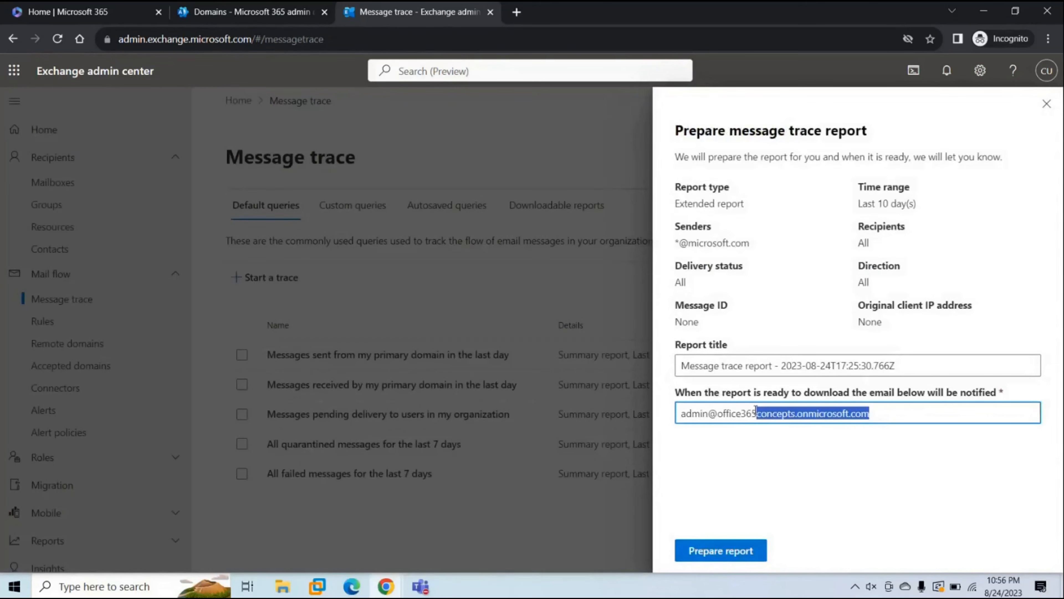
{"action": "left_click", "coordinate": [713, 552]}
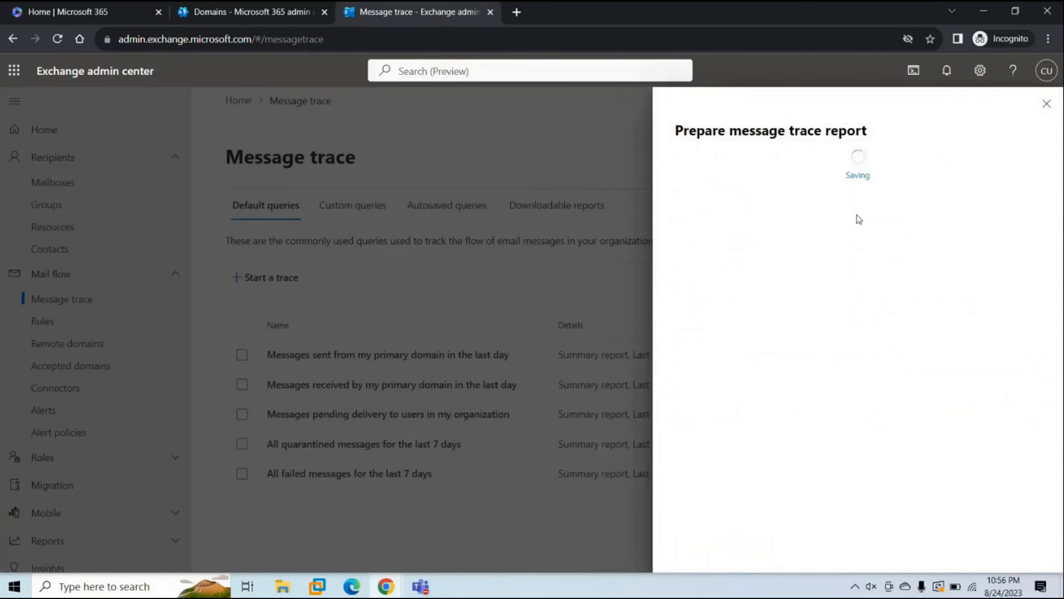